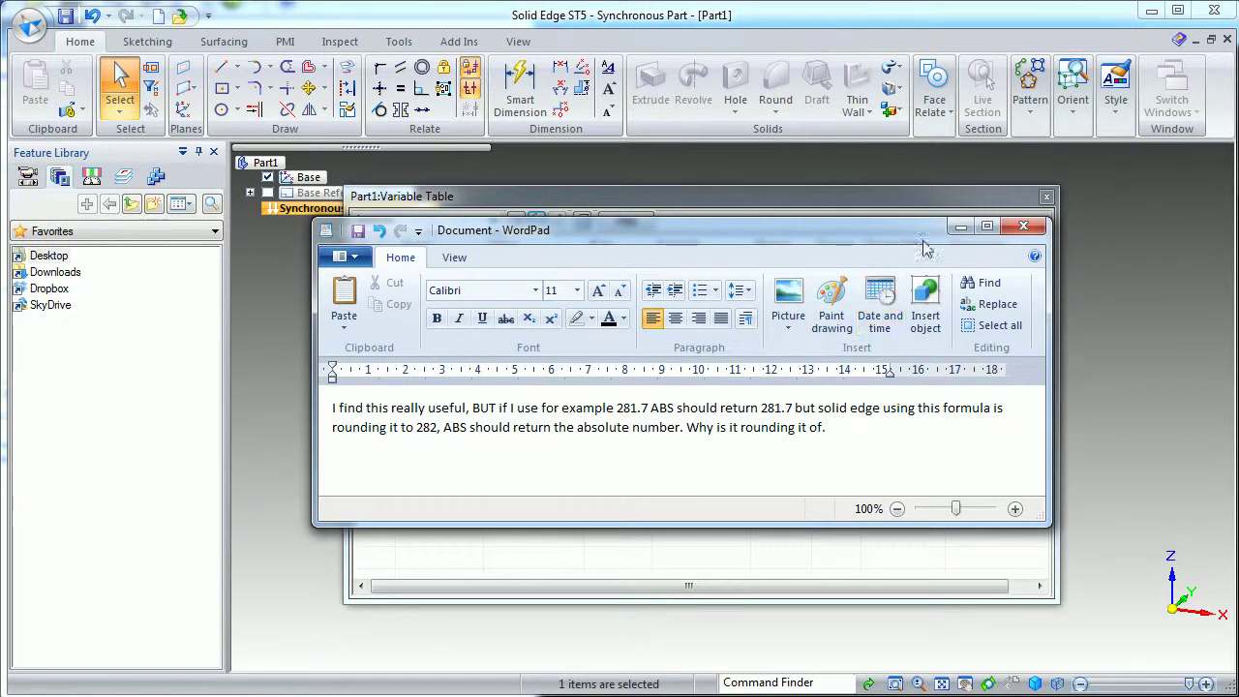
# Step: Add a variable named test with a value of 281.7 to the part's variable table
pyautogui.moveTo(902, 232); pyautogui.dragTo(920, 696)
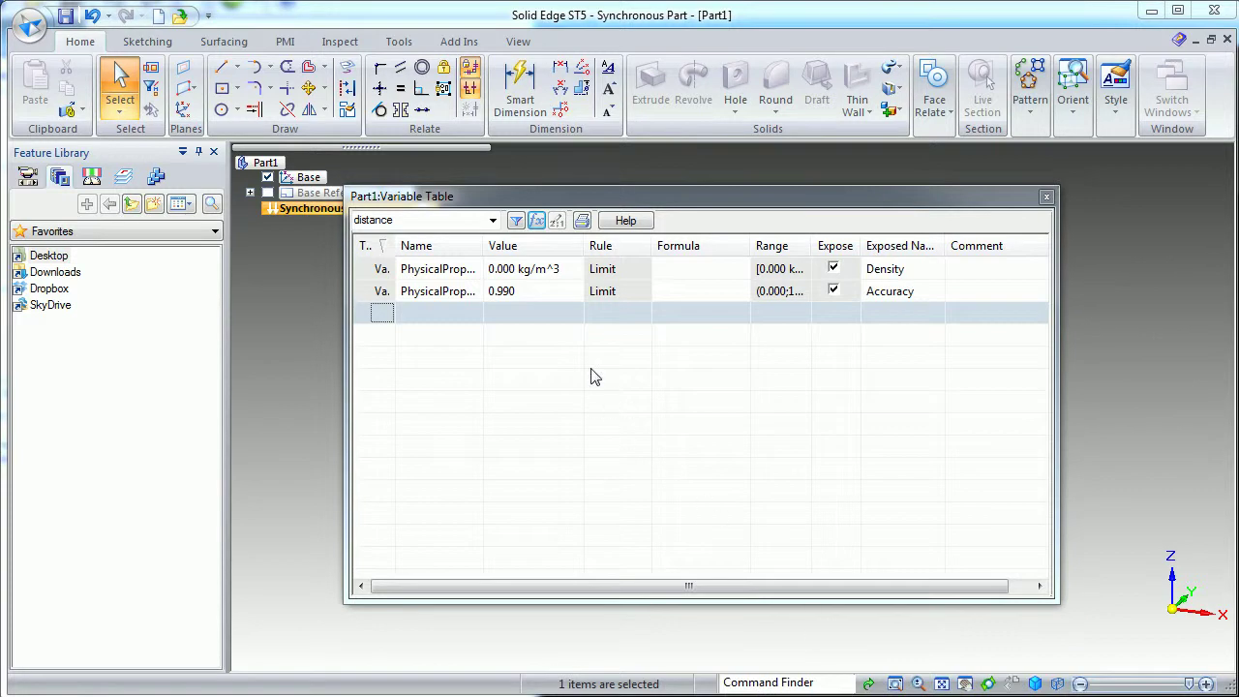
pyautogui.click(434, 317)
pyautogui.write('tes')
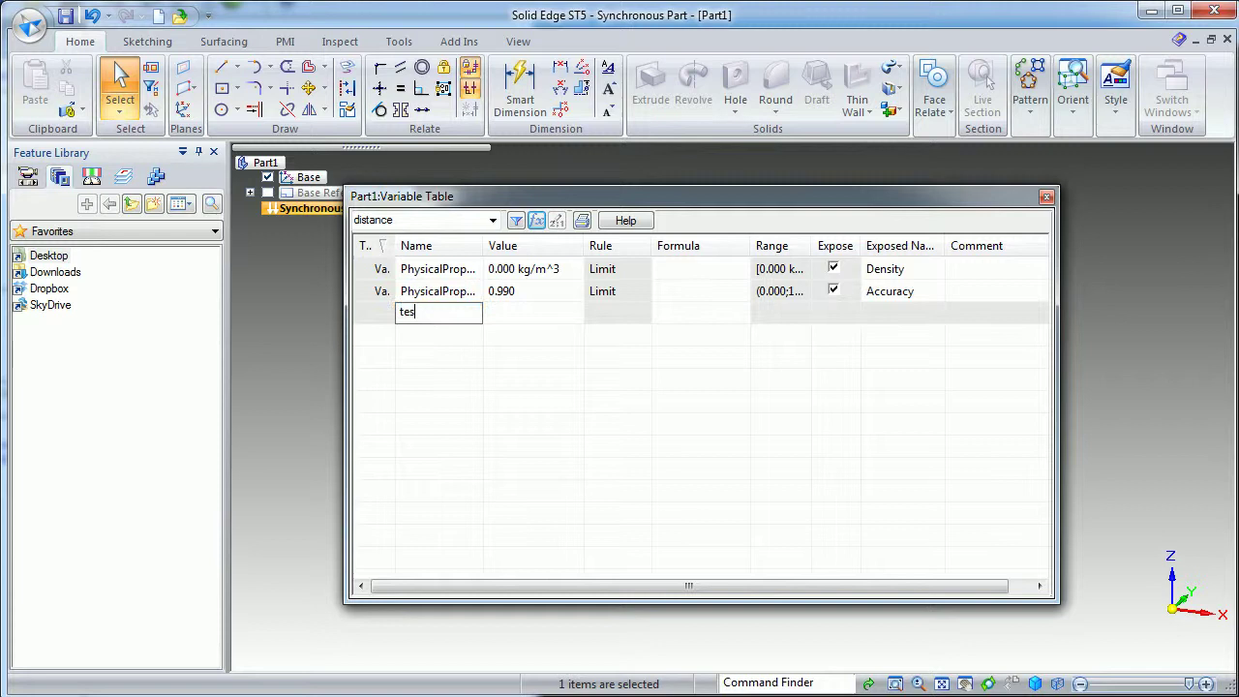
pyautogui.write('t')
pyautogui.click(559, 324)
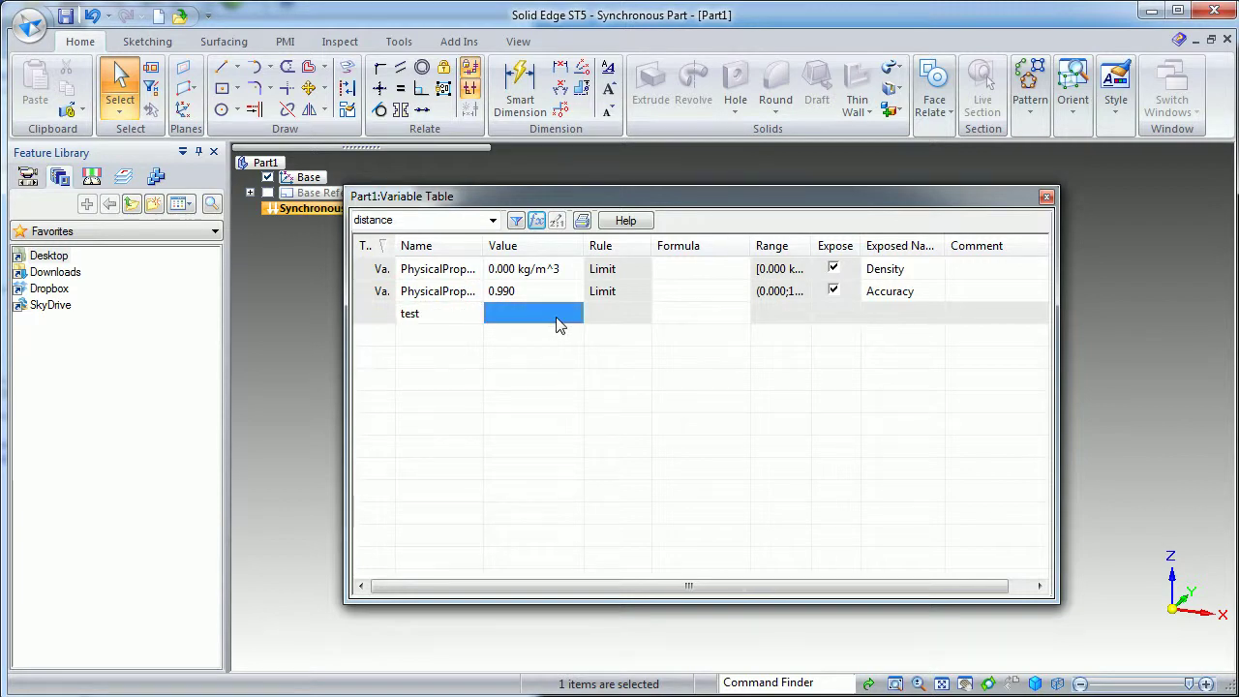
pyautogui.write('281')
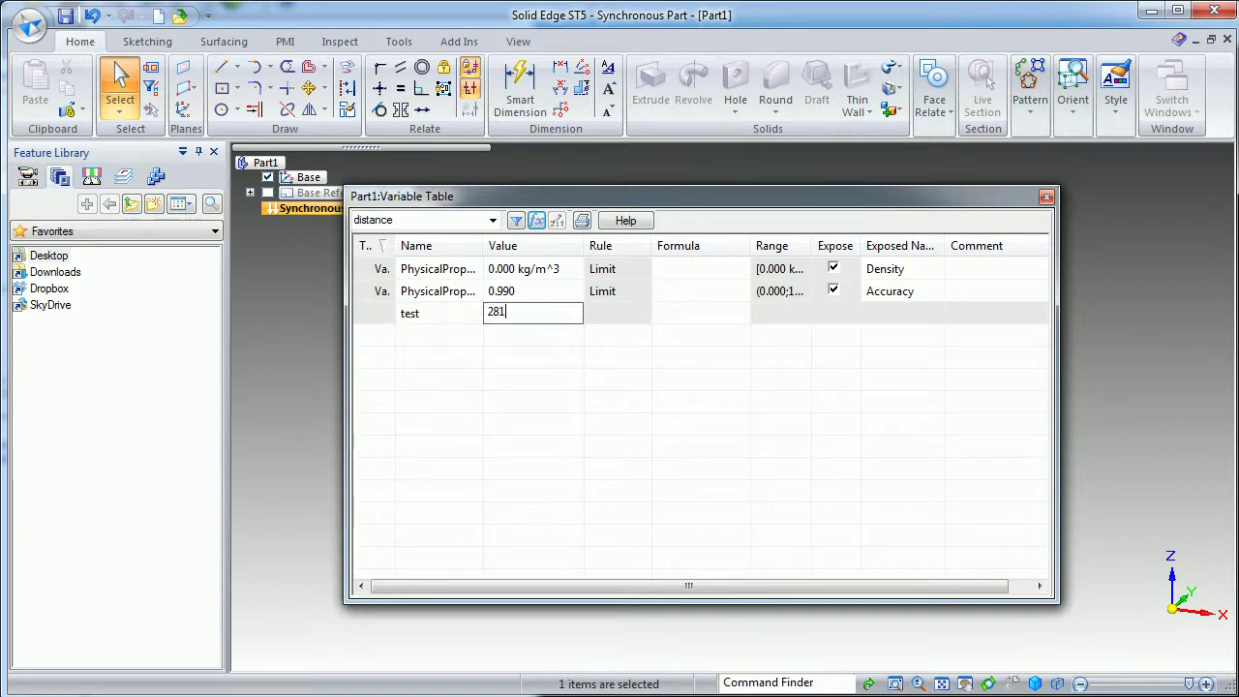
pyautogui.write('.7')
pyautogui.press('Return')
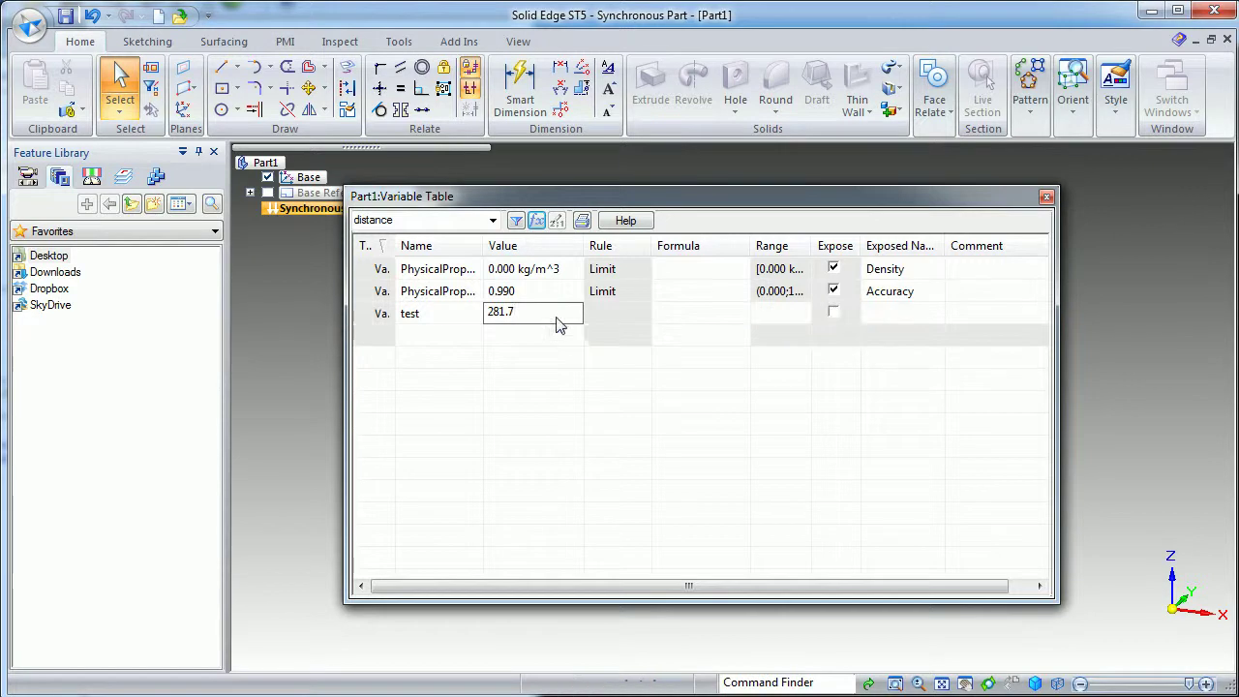
# Step: Use the Function Wizard to give the test variable the ABS function with 281.7 as its argument
pyautogui.click(693, 315)
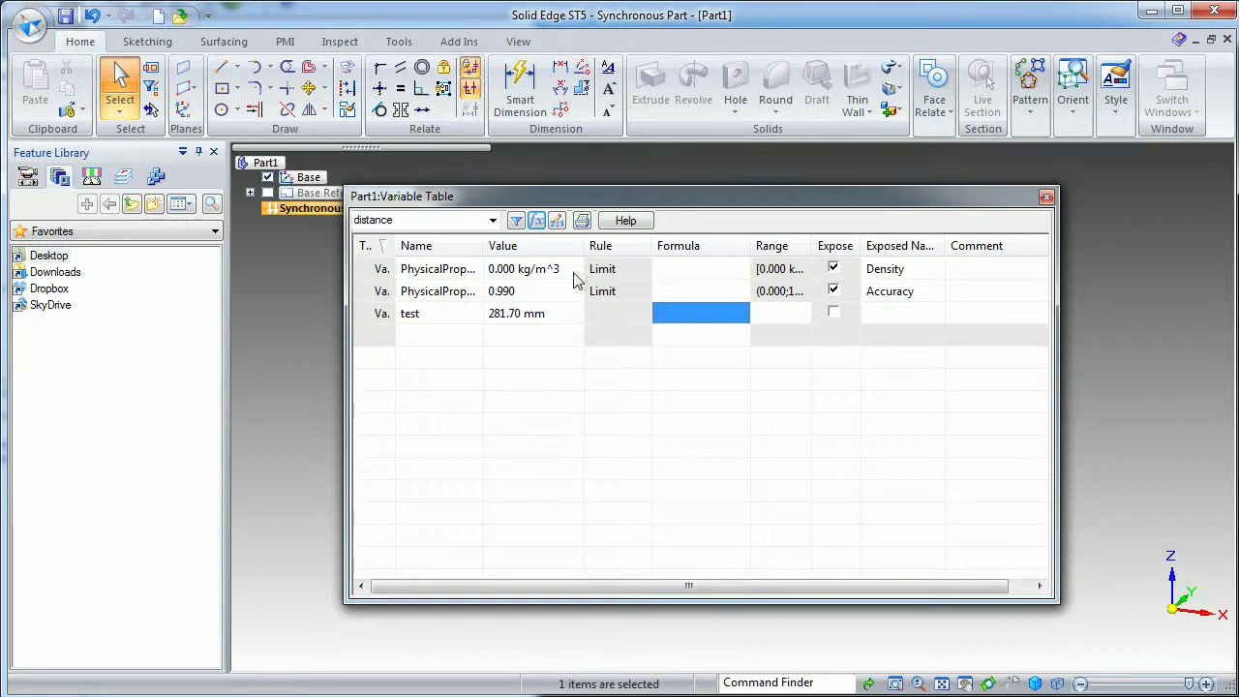
pyautogui.click(535, 221)
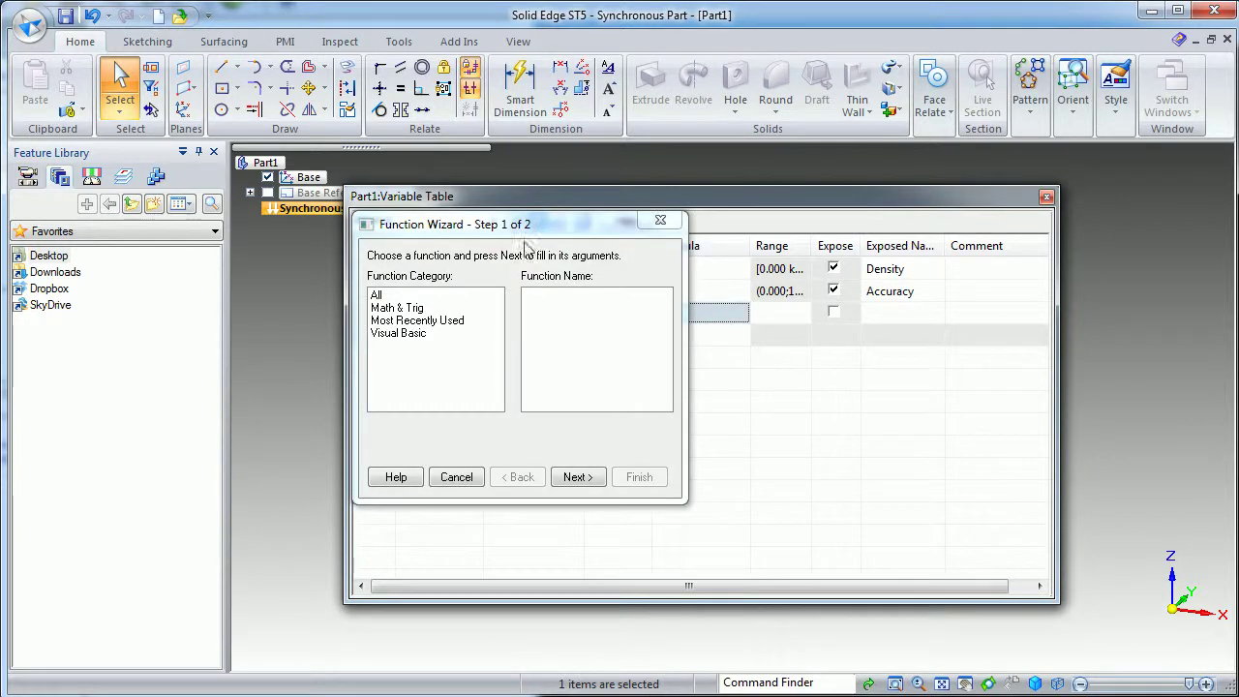
pyautogui.click(379, 295)
pyautogui.click(533, 296)
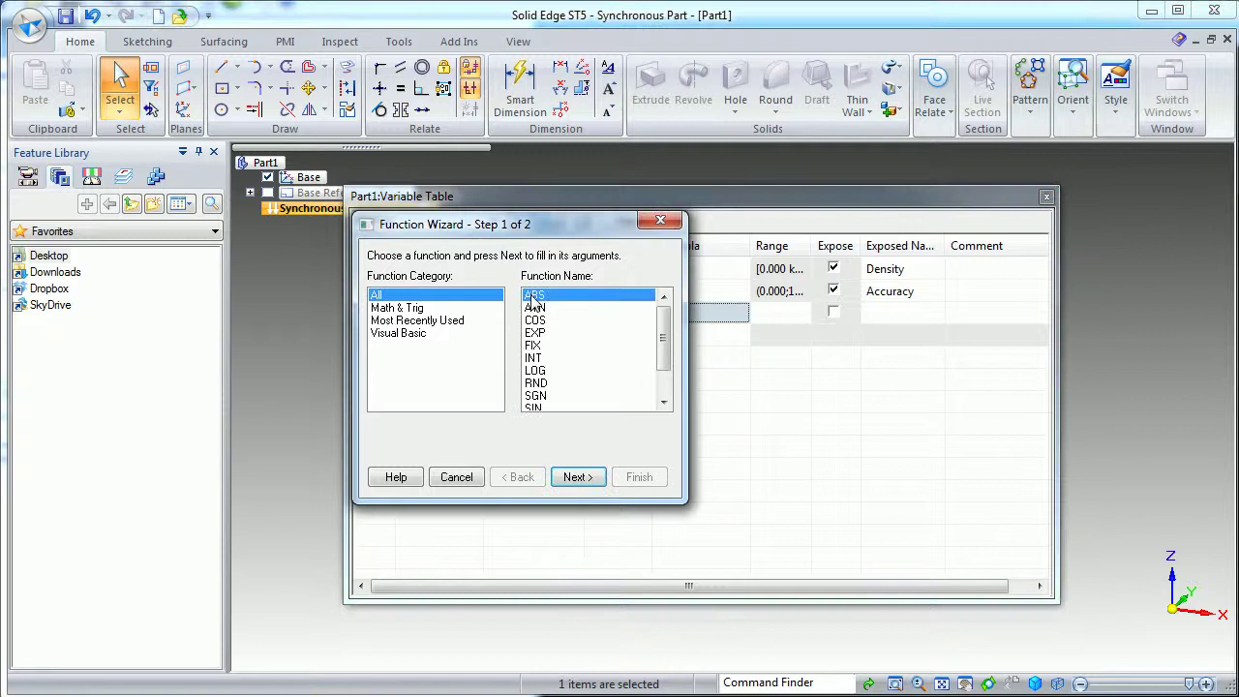
pyautogui.click(578, 477)
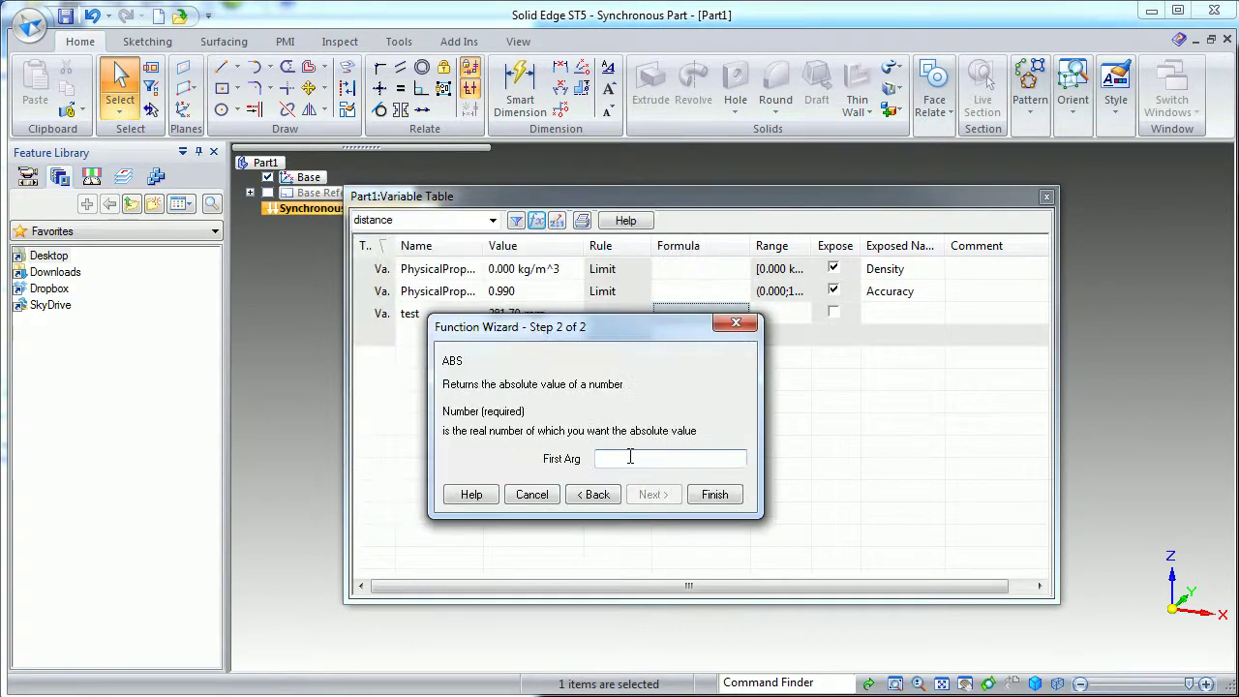
pyautogui.write('281.7')
pyautogui.click(721, 496)
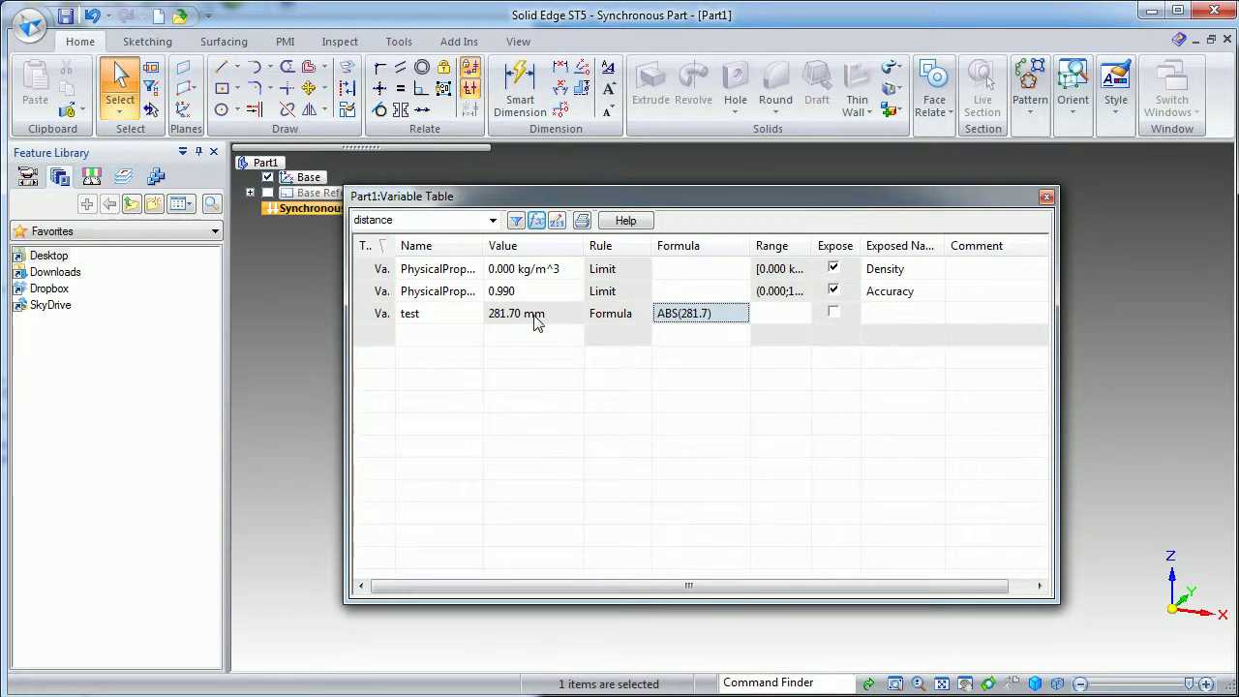
# Step: Make the argument in the test variable's formula negative so that it reads ABS(-281.7)
pyautogui.click(682, 322)
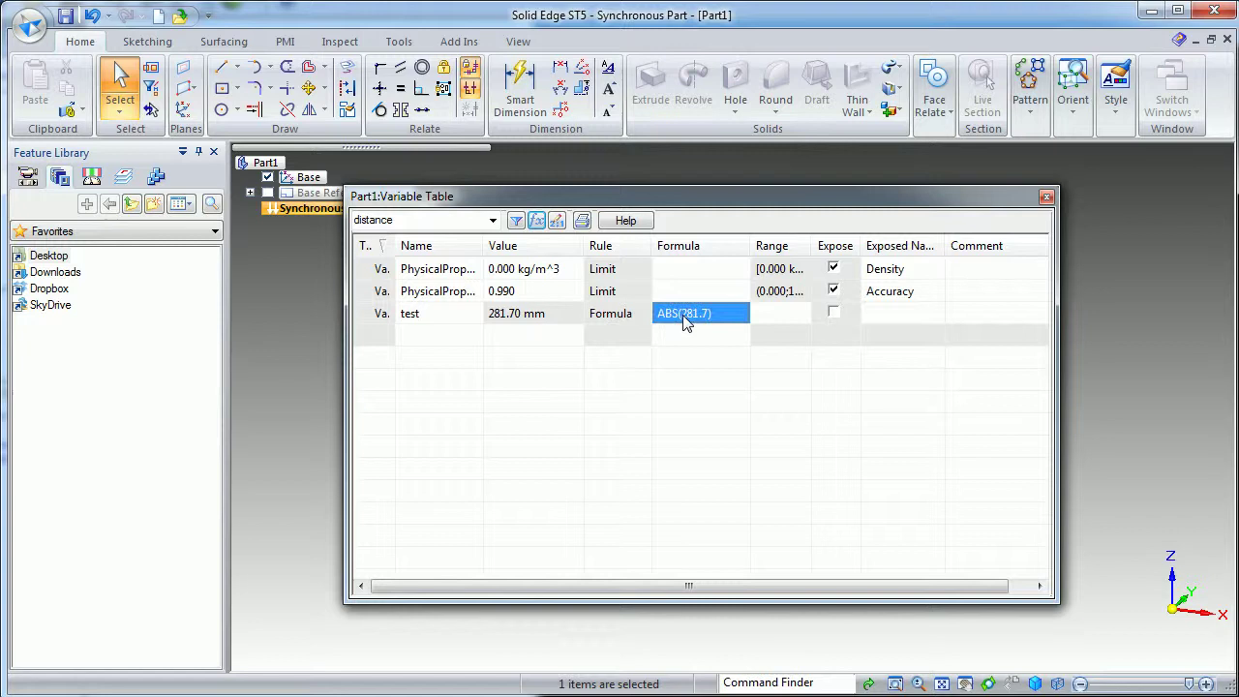
pyautogui.click(681, 323)
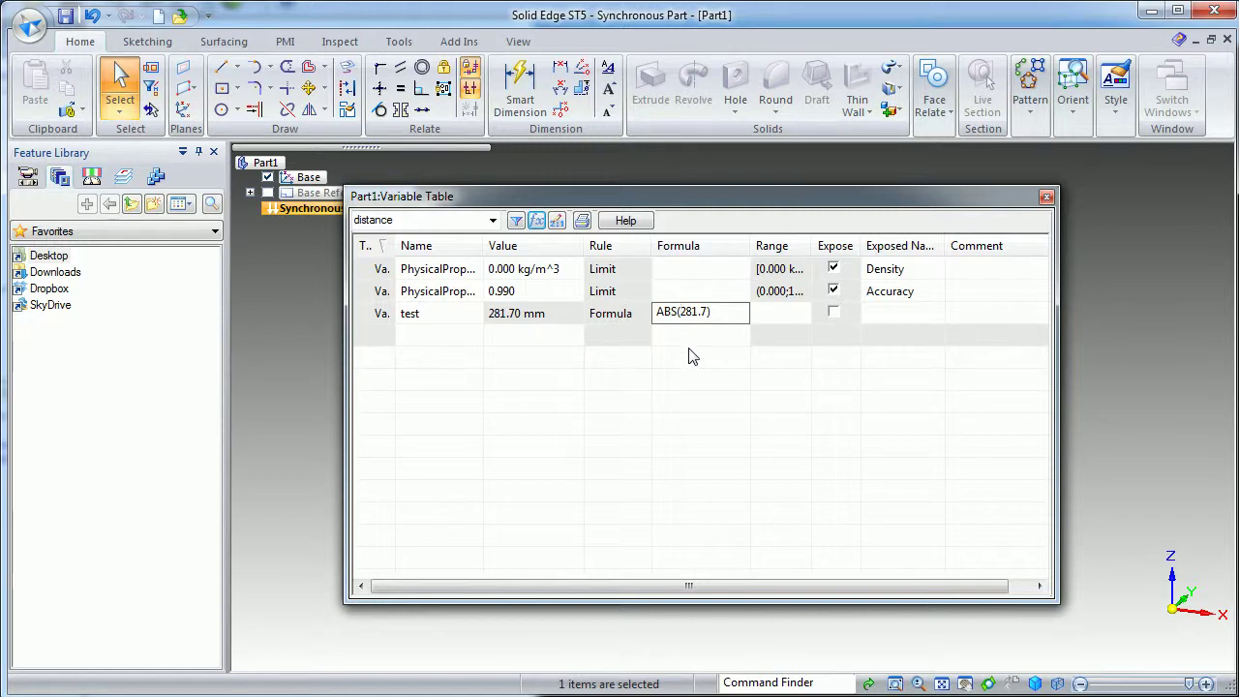
pyautogui.write('-')
pyautogui.press('Return')
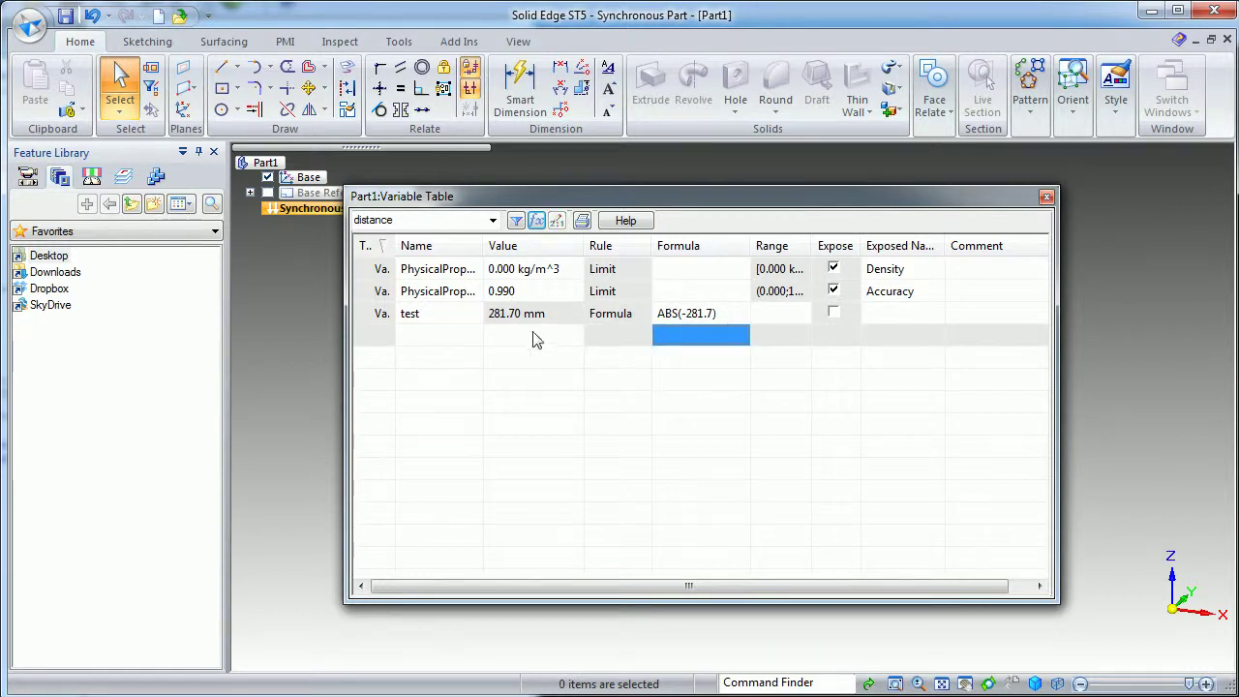
# Step: Add a second variable named test2 driven by the formula =35-49
pyautogui.click(448, 335)
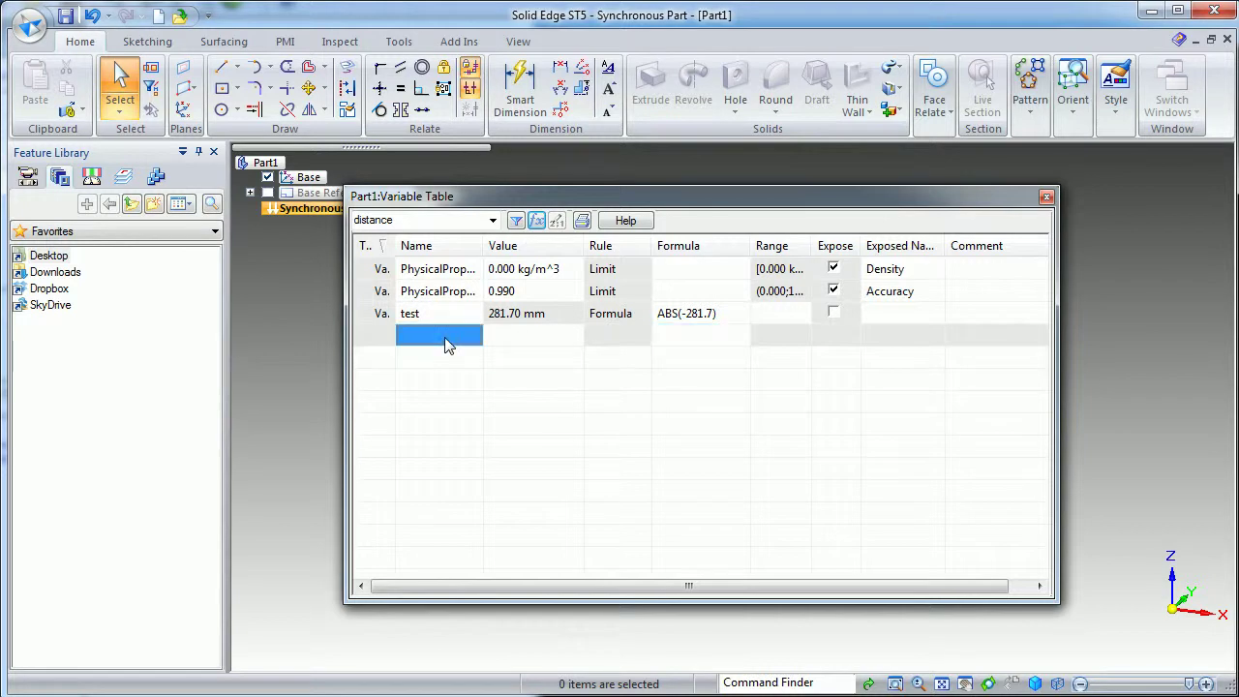
pyautogui.write('test2')
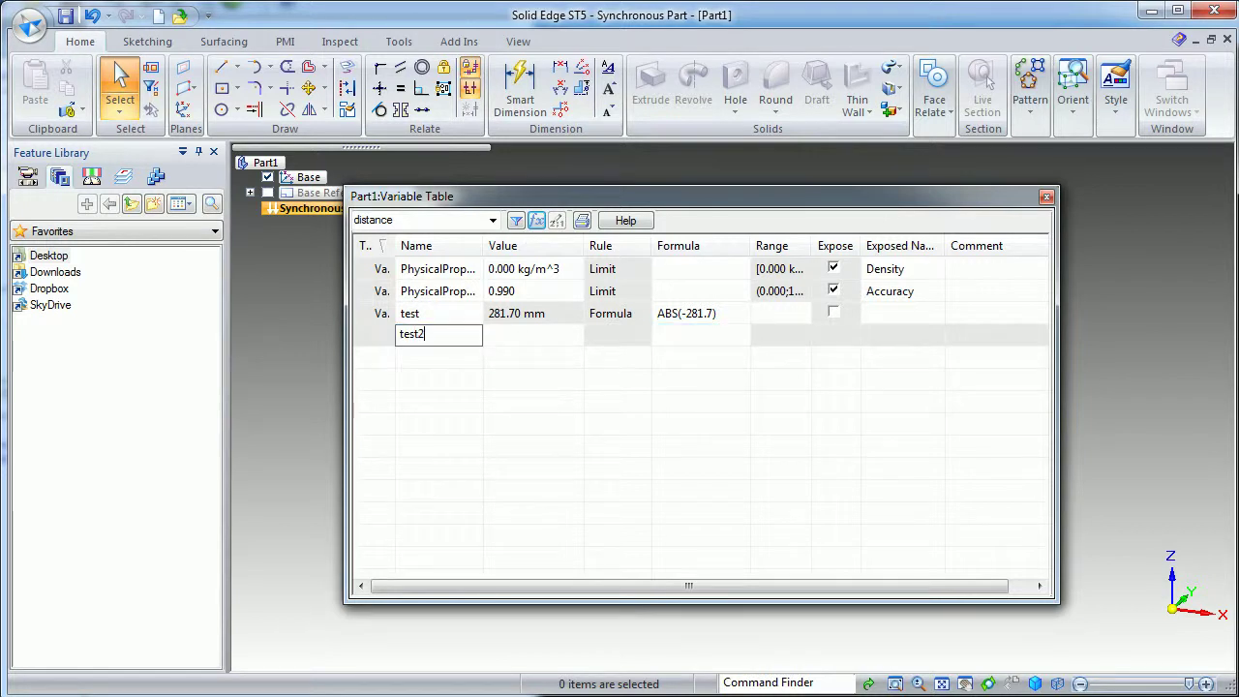
pyautogui.press('Return')
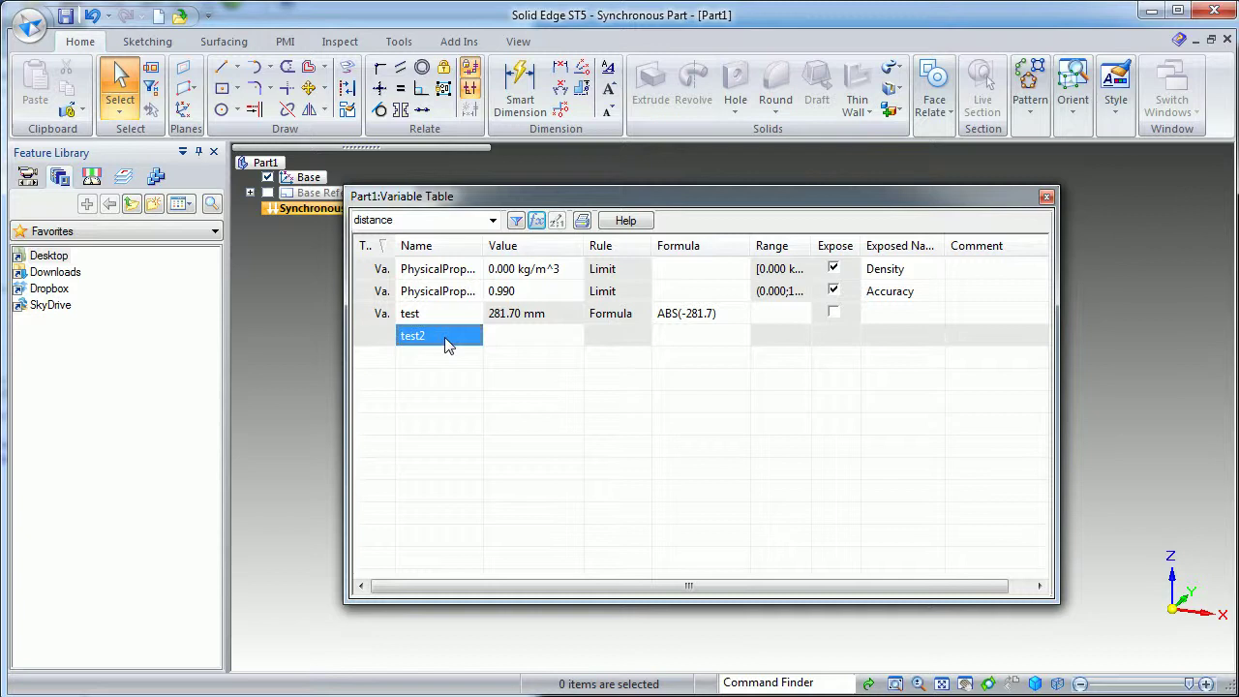
pyautogui.click(695, 338)
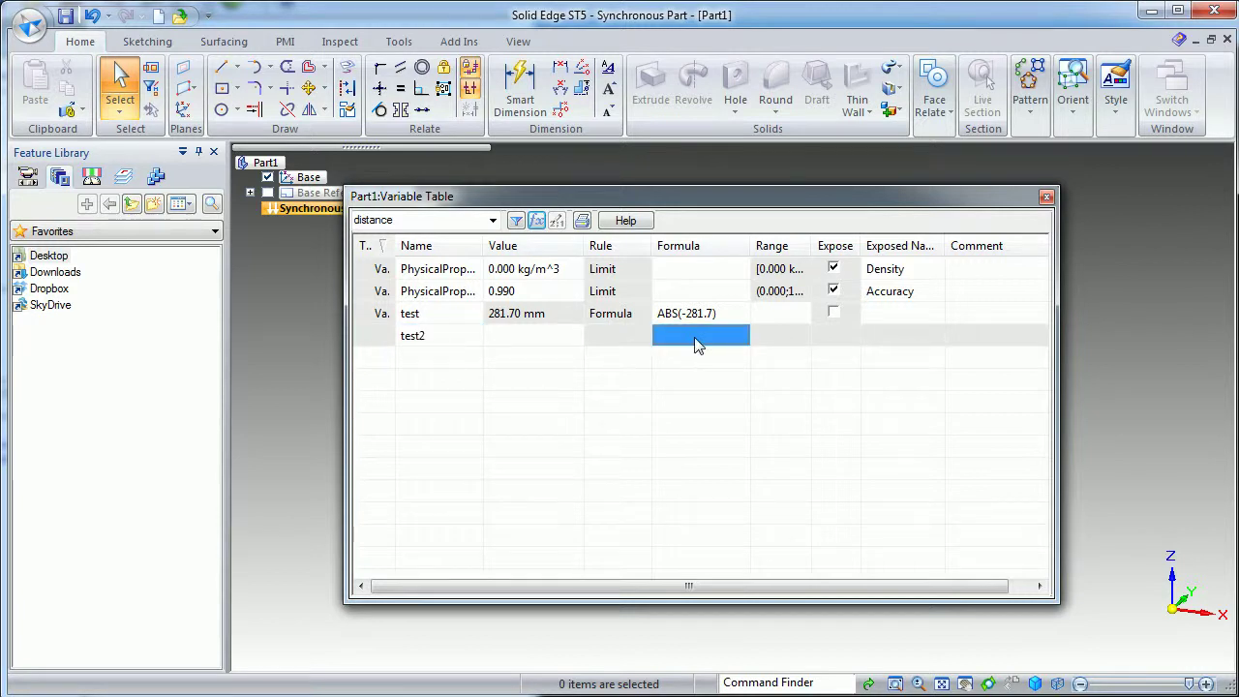
pyautogui.write('=')
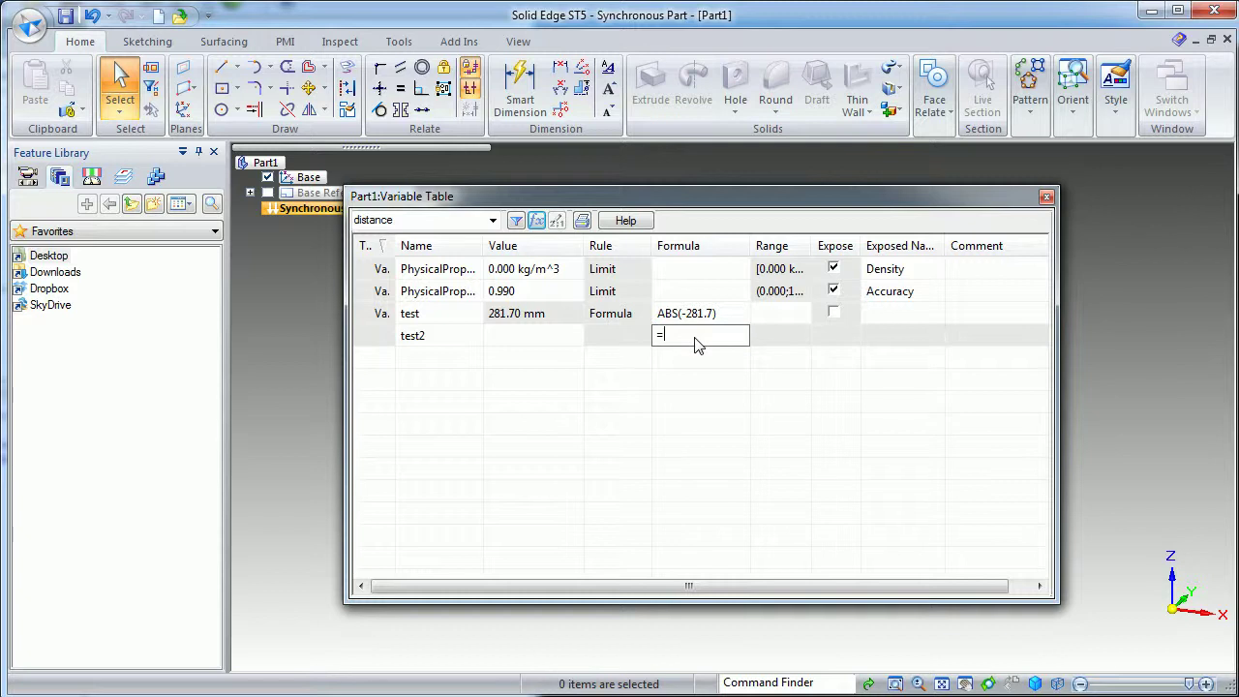
pyautogui.write('35-49')
pyautogui.press('Return')
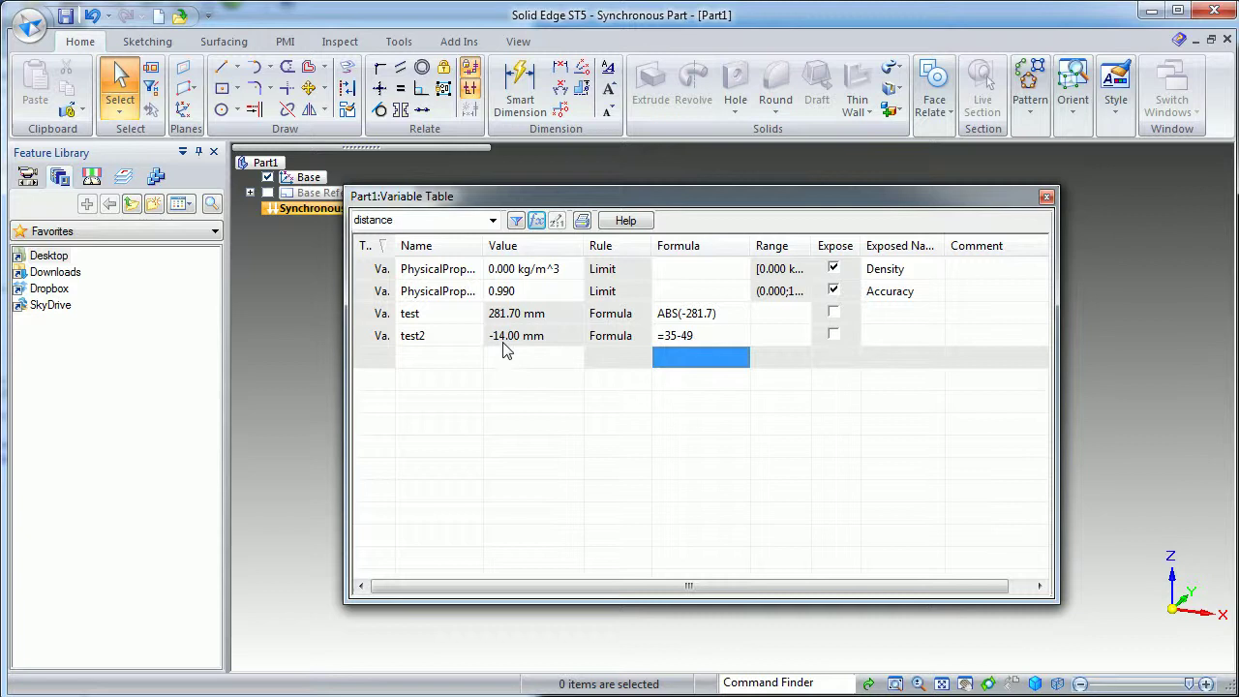
# Step: Replace the argument in the test variable's ABS formula with the variable test2
pyautogui.click(713, 317)
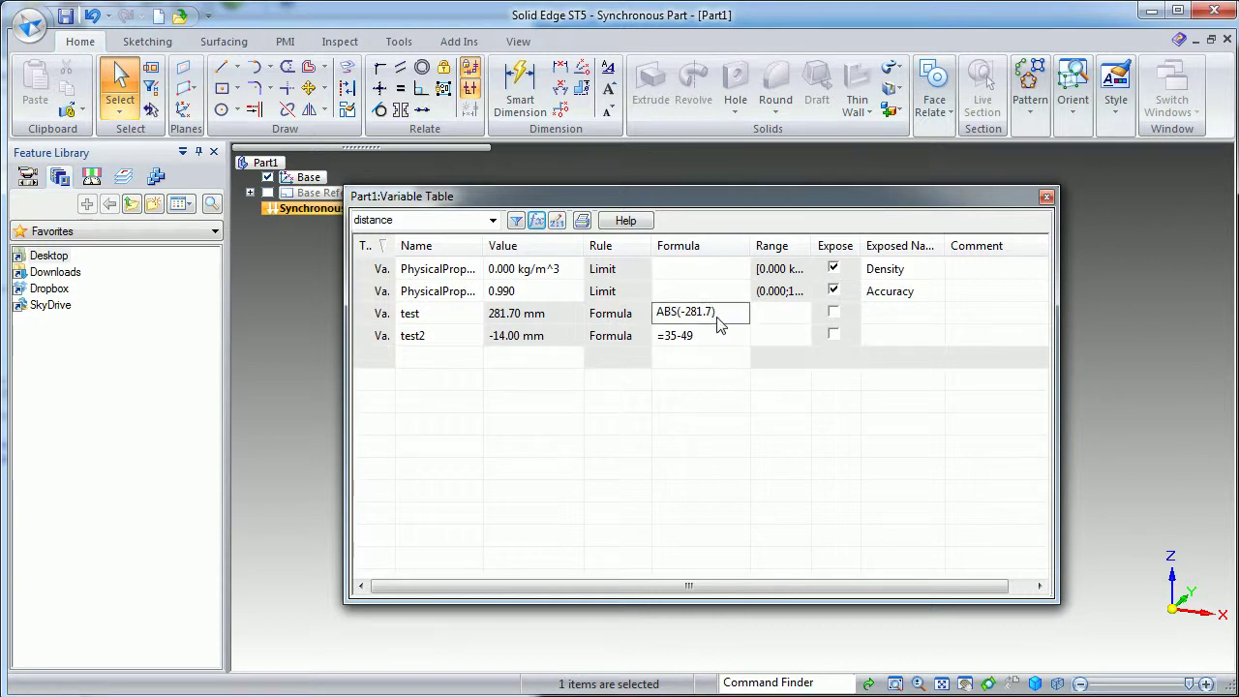
pyautogui.hotkey('shift', 'Left')
pyautogui.hotkey('shift', 'Left')
pyautogui.hotkey('shift', 'Left')
pyautogui.hotkey('shift', 'Left')
pyautogui.hotkey('shift', 'Left')
pyautogui.hotkey('shift', 'Left')
pyautogui.hotkey('shift', 'Left')
pyautogui.write('test)')
pyautogui.press('Return')
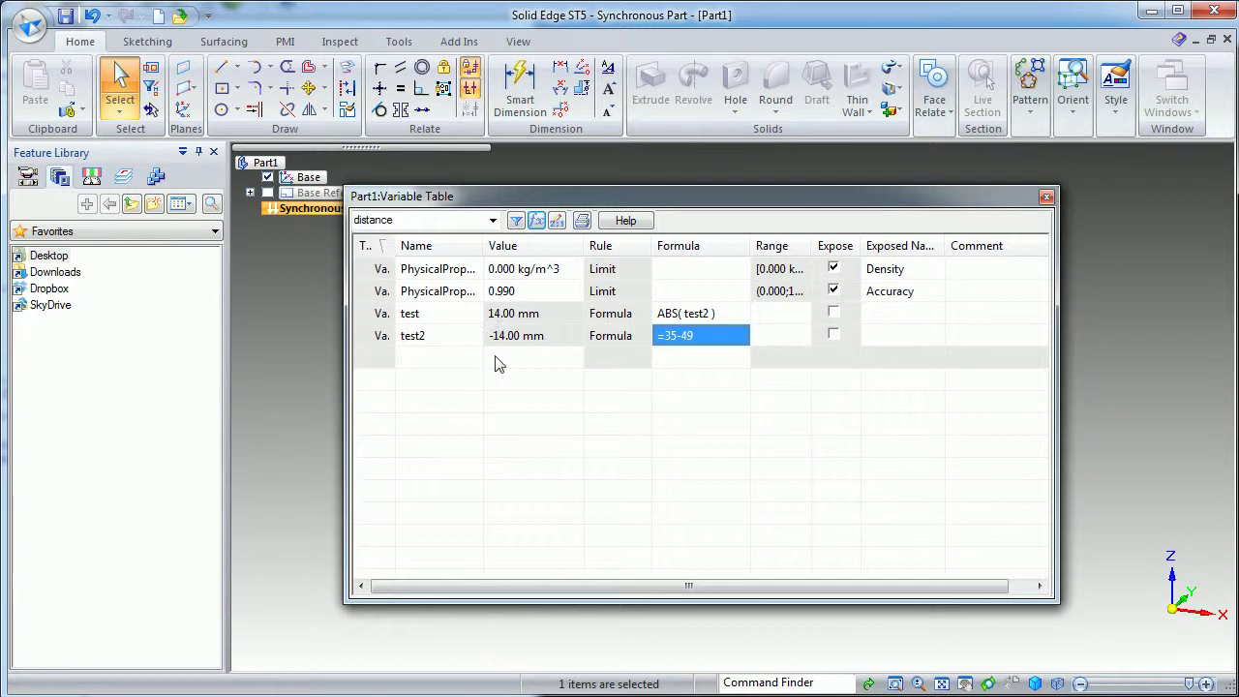
# Step: Change the test2 variable's formula to =35-49.27
pyautogui.click(717, 342)
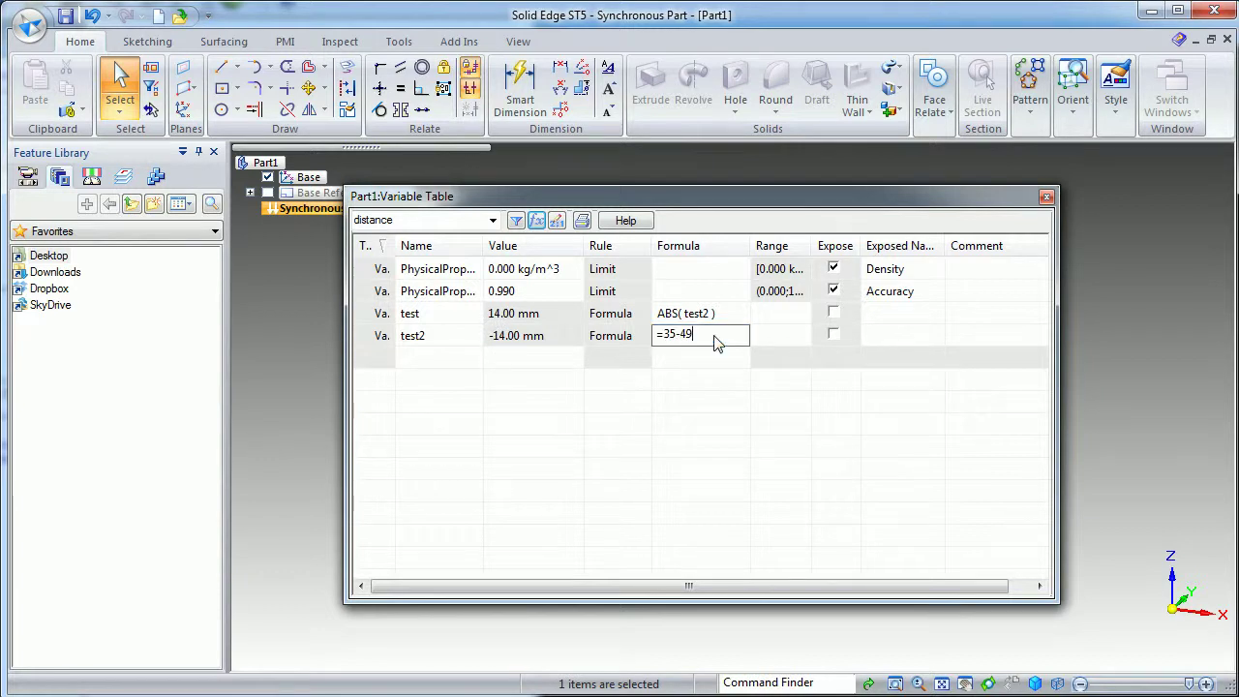
pyautogui.write('.27')
pyautogui.press('Return')
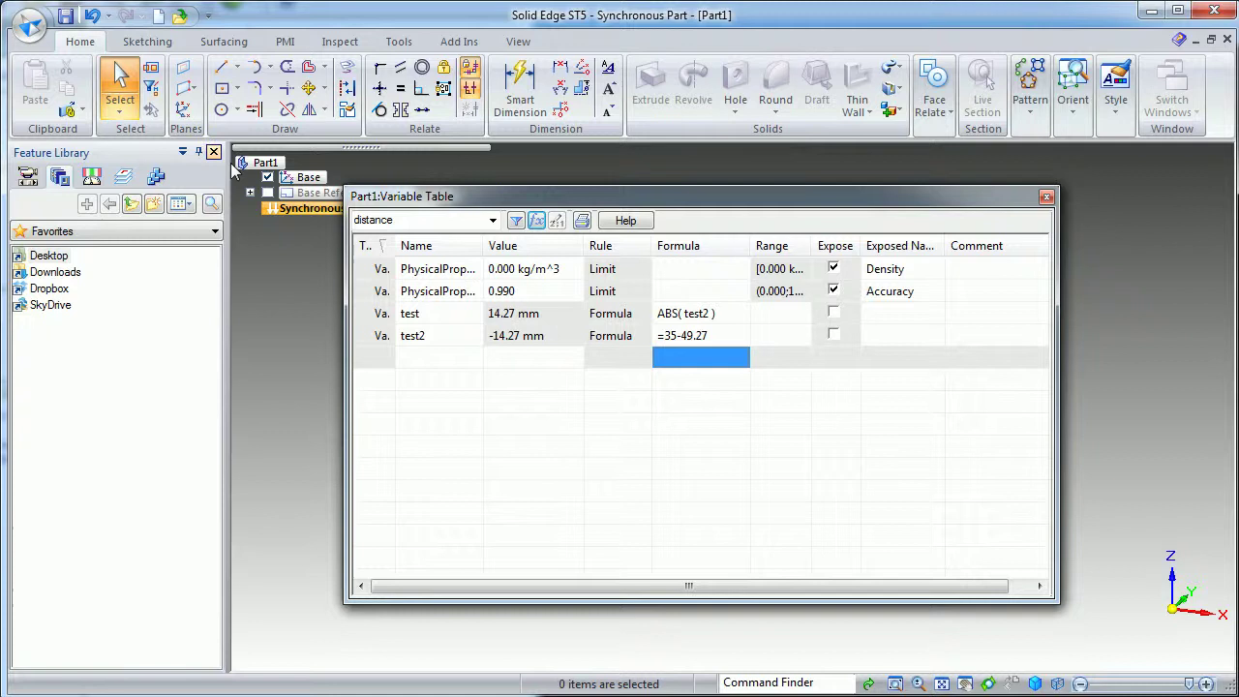
# Step: Check the length unit and readout precision in the part's file properties, leaving the settings as they are
pyautogui.click(30, 26)
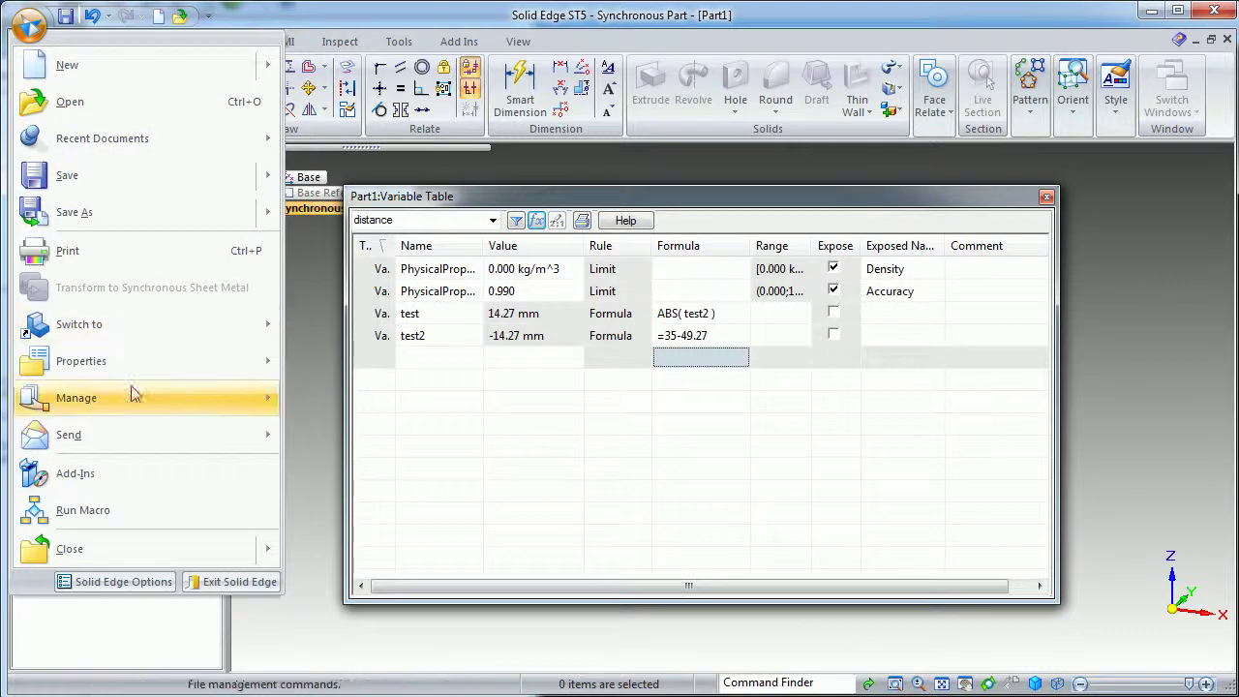
pyautogui.moveTo(102, 371)
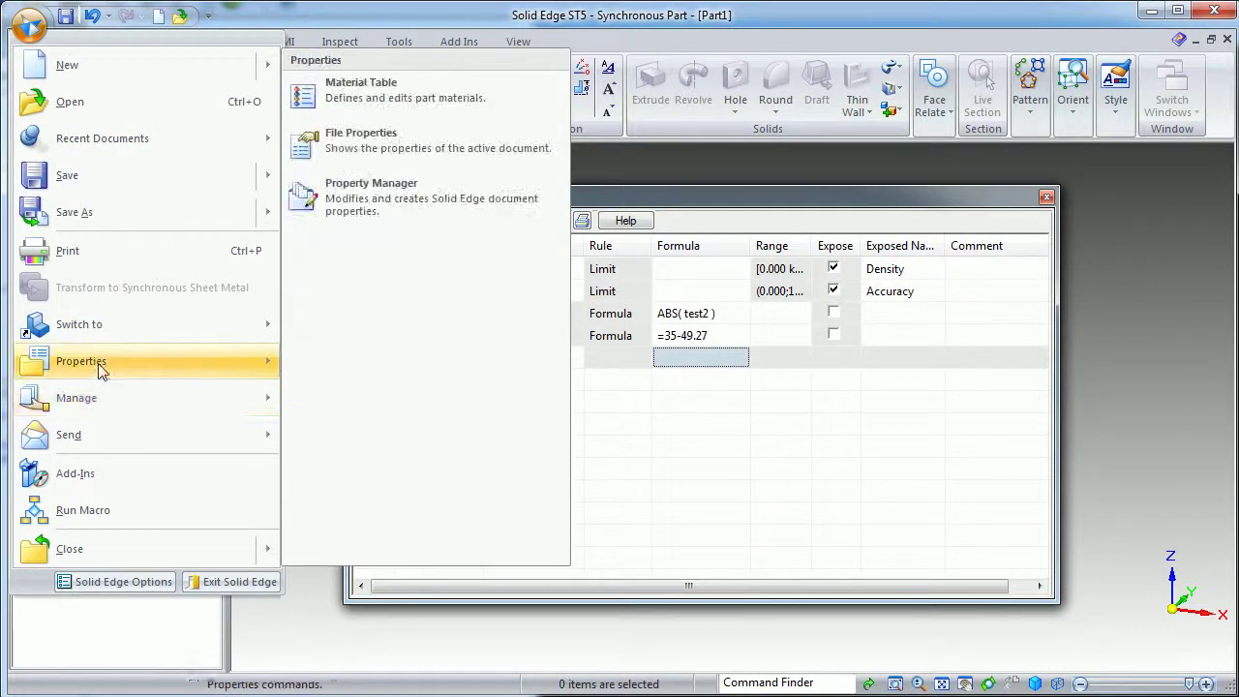
pyautogui.click(382, 142)
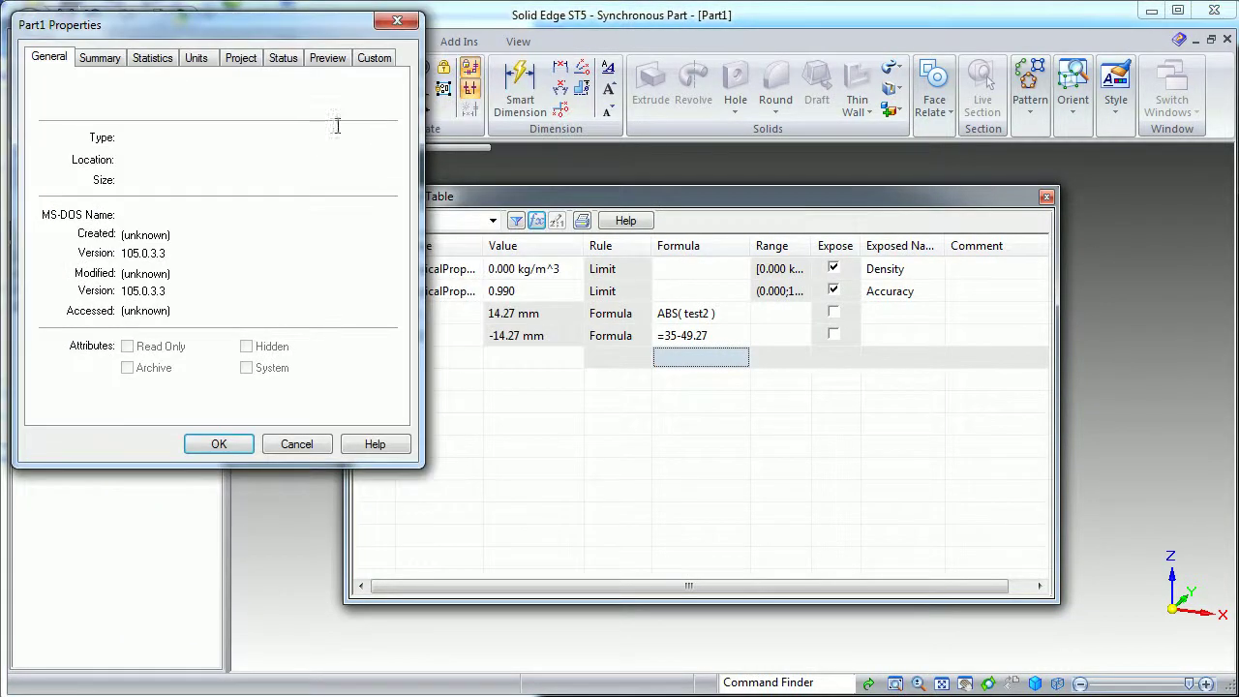
pyautogui.click(196, 60)
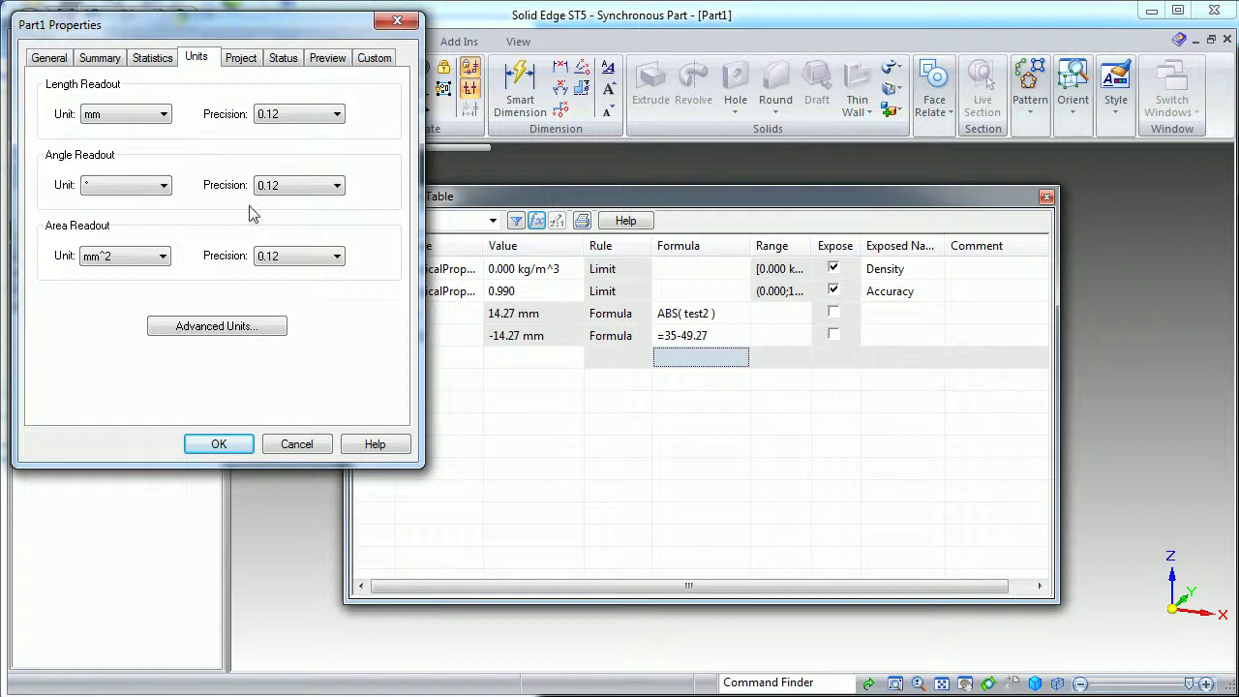
pyautogui.click(232, 446)
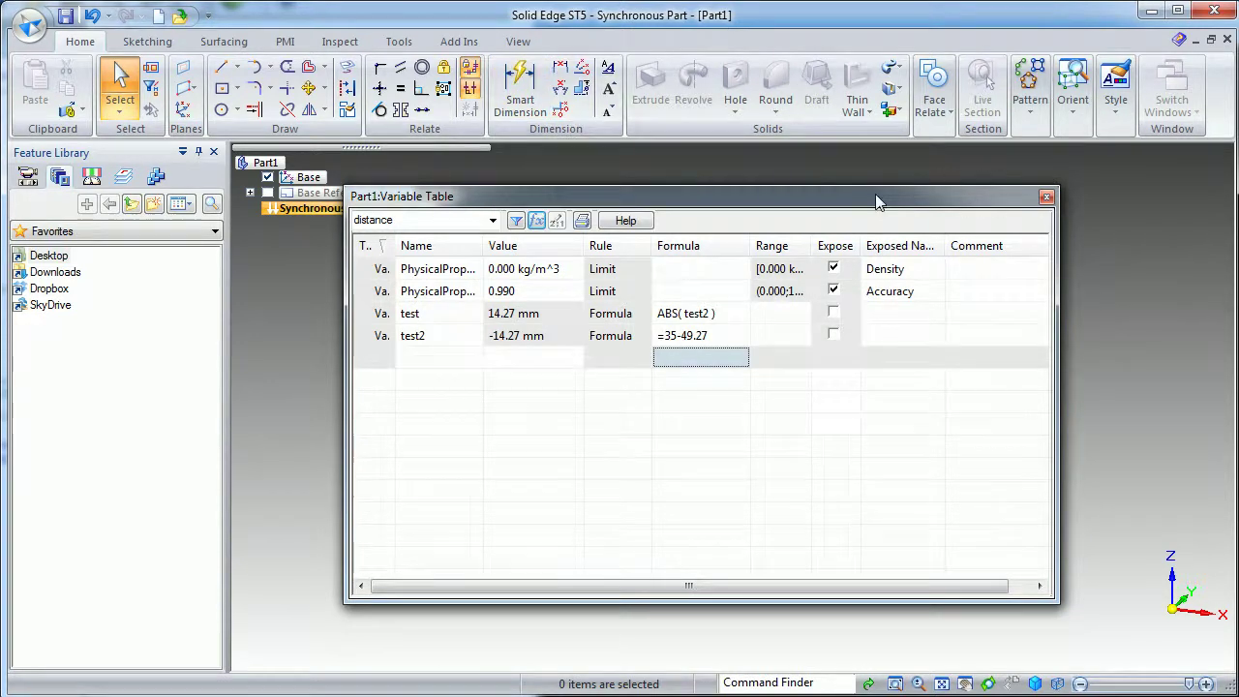
# Step: Clear the model view and sketch a rectangle by center, about 31 mm wide and 41 mm high, beside the origin
pyautogui.moveTo(881, 196)
pyautogui.mouseDown()
pyautogui.moveTo(941, 450)
pyautogui.moveTo(930, 481)
pyautogui.mouseUp()
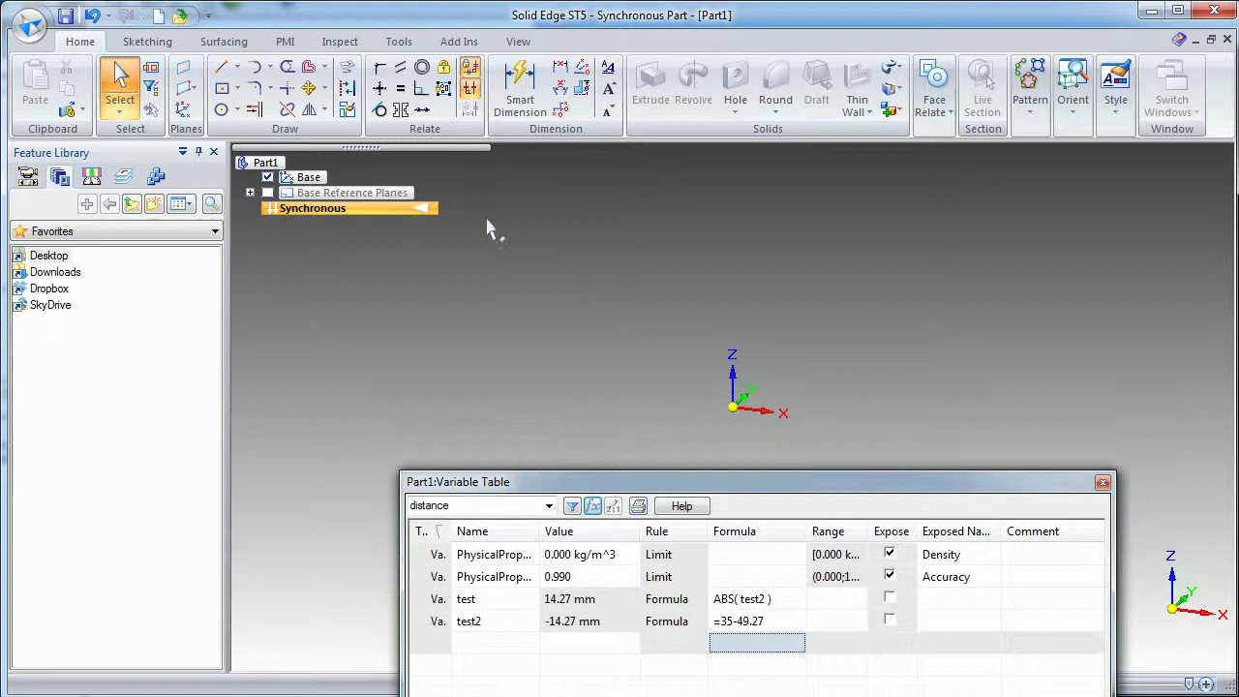
pyautogui.click(221, 88)
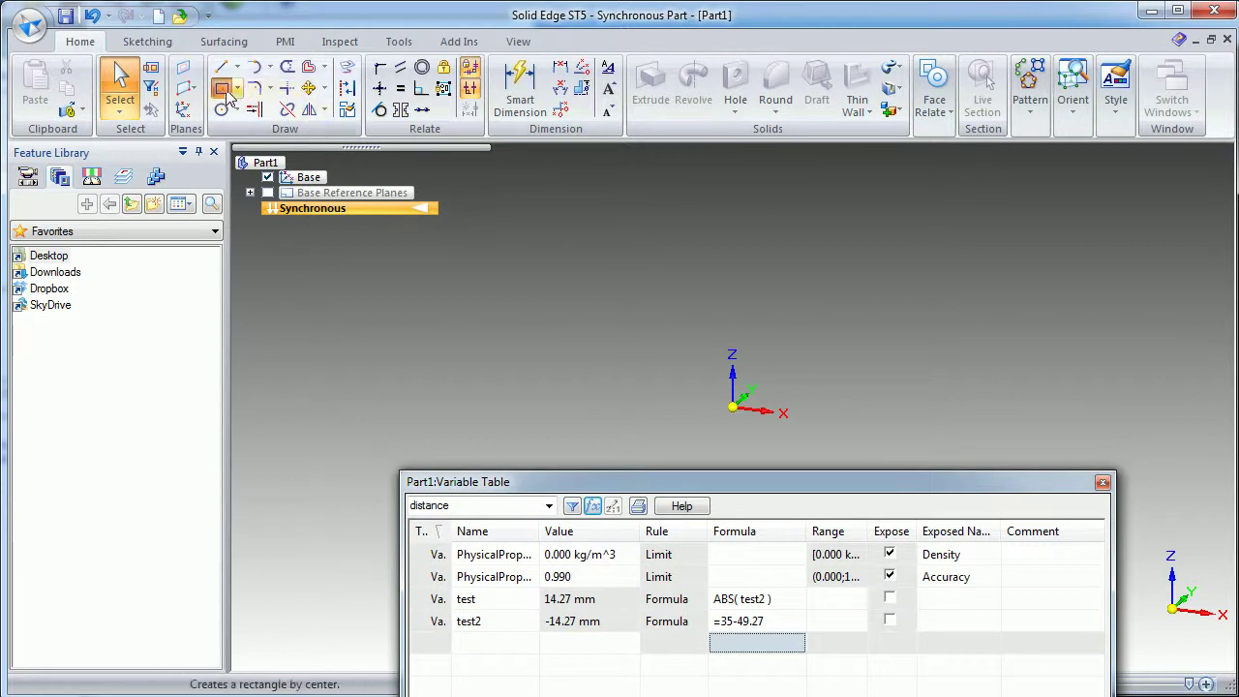
pyautogui.click(596, 329)
pyautogui.click(639, 390)
pyautogui.press('Escape')
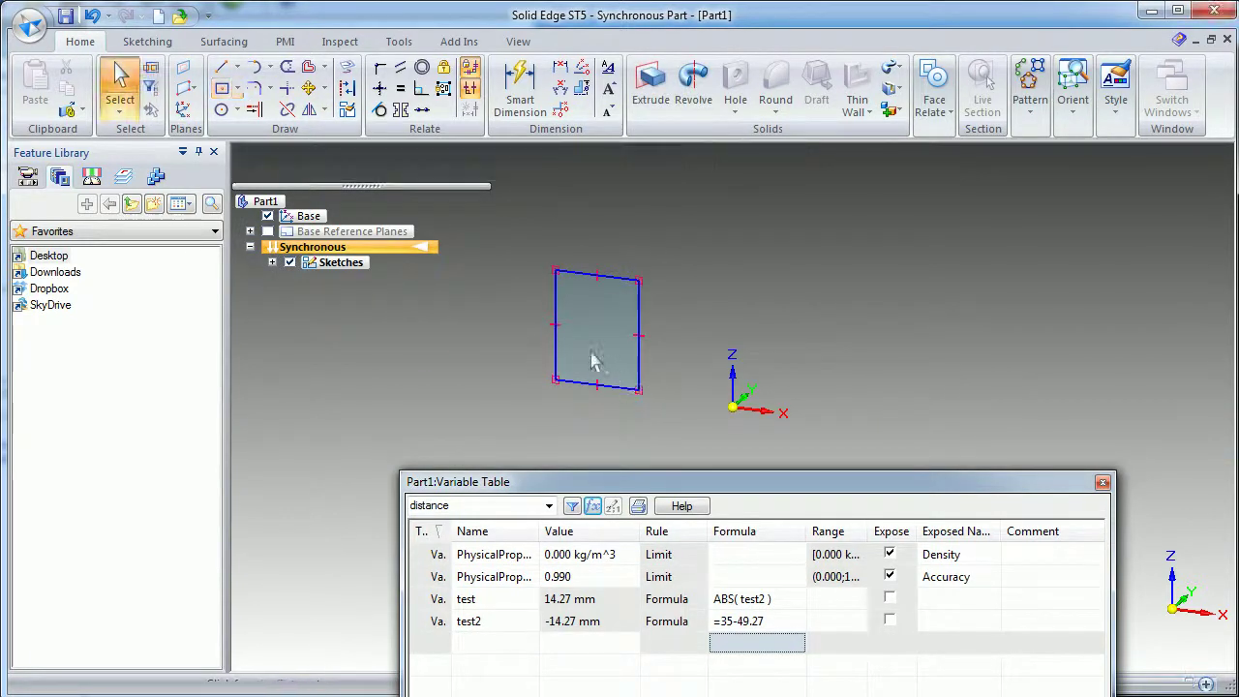
# Step: Extrude the rectangular region about 60 mm into a solid block
pyautogui.click(588, 360)
pyautogui.click(577, 352)
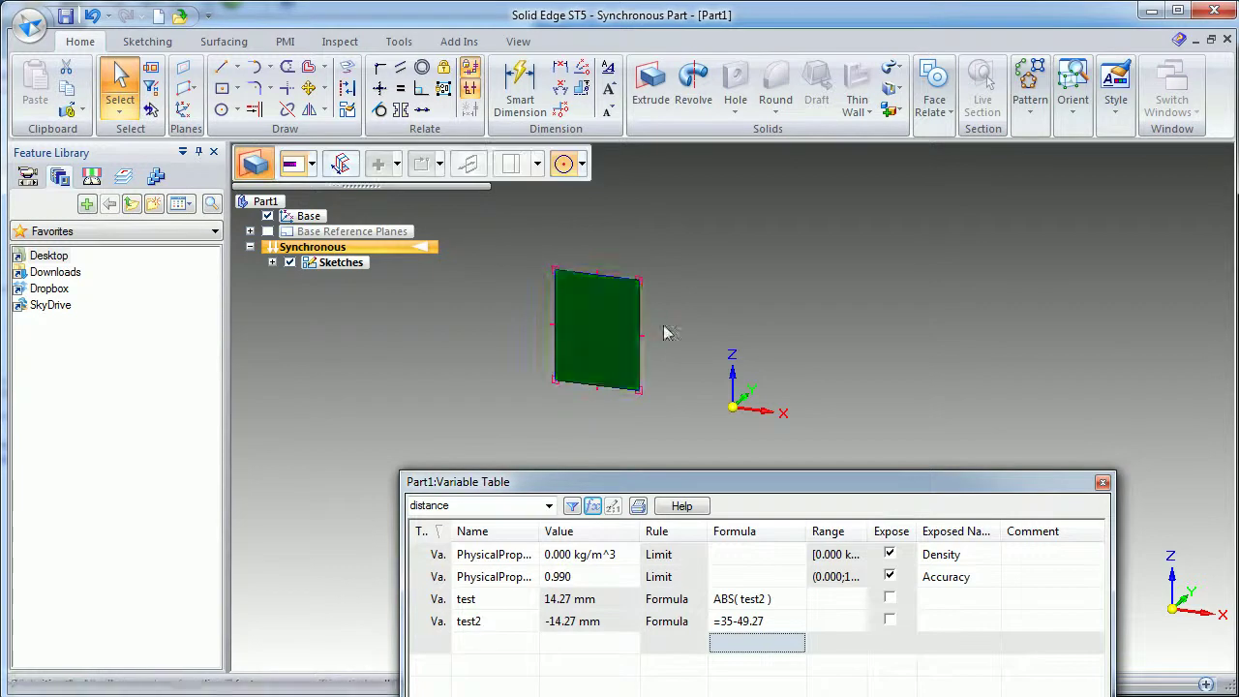
pyautogui.click(681, 316)
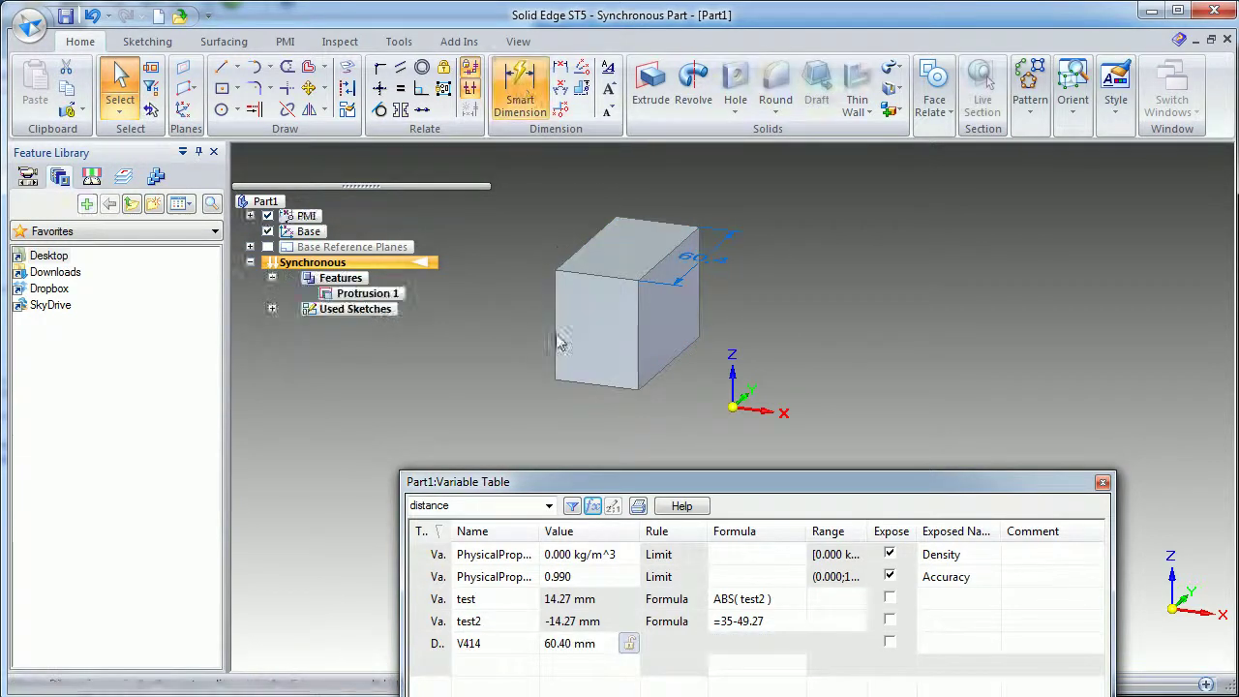
# Step: Add a Smart Dimension to the lower front edge of the block, placed below the block
pyautogui.click(637, 360)
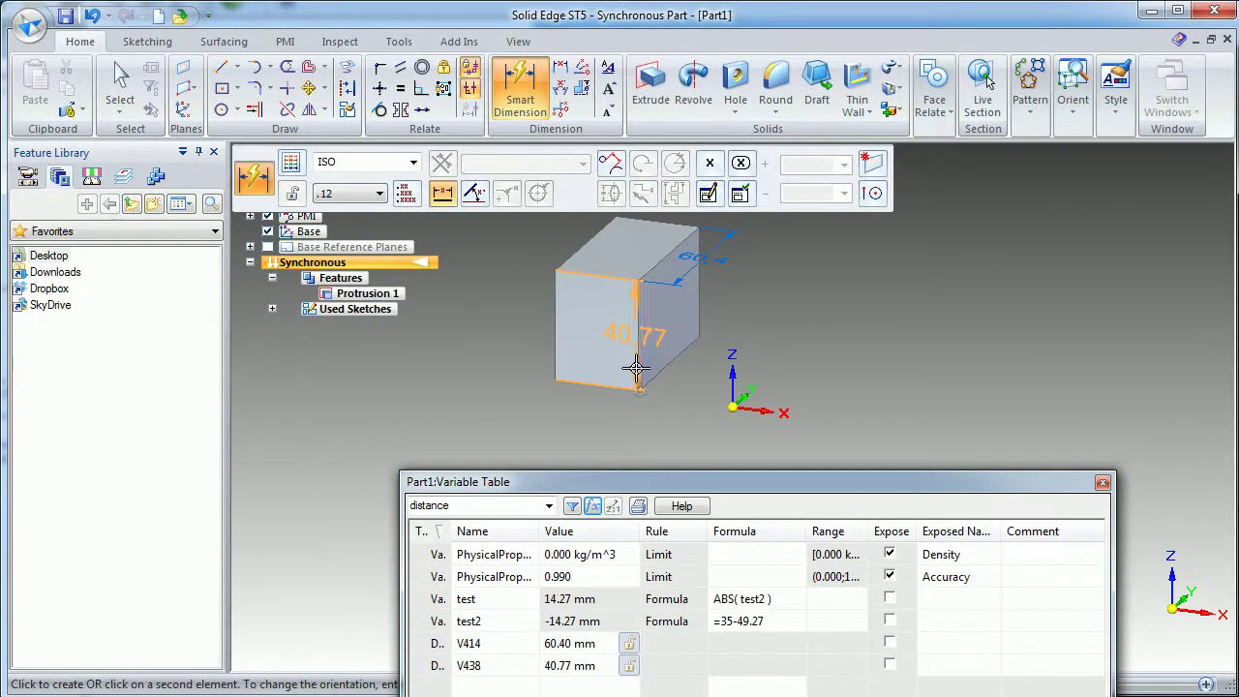
pyautogui.click(595, 386)
pyautogui.click(488, 404)
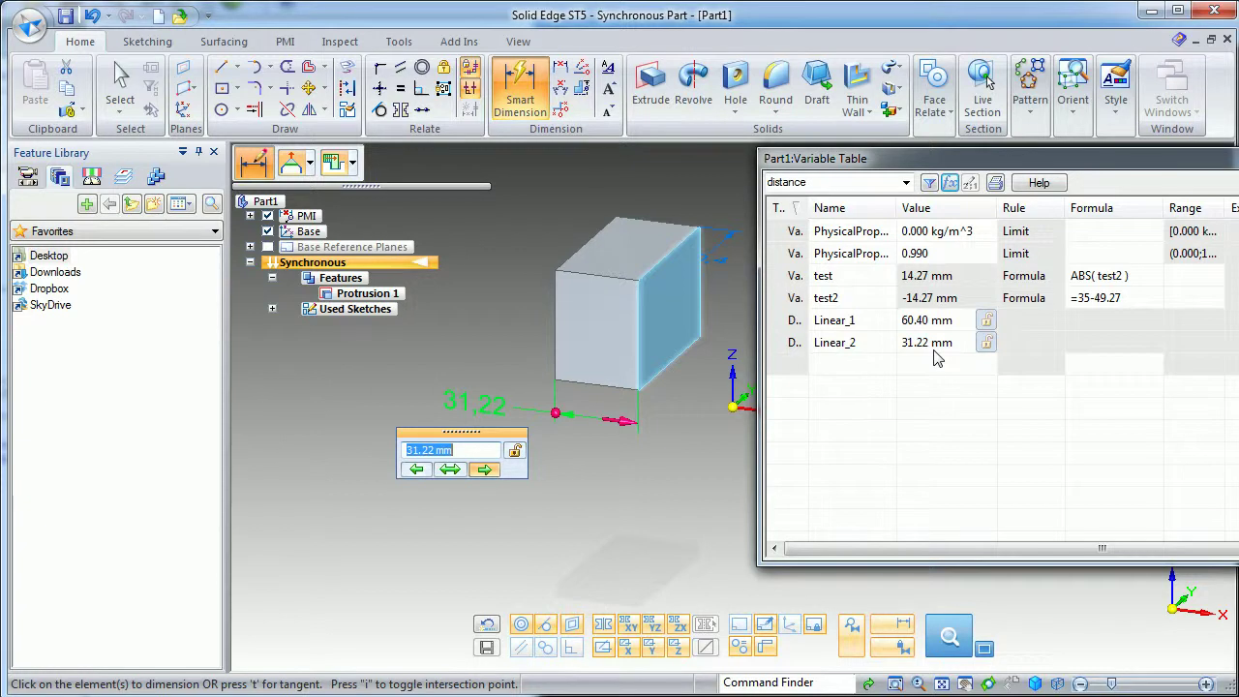
# Step: Change the formula of variable test2 to =Linear_2-35 and end the Smart Dimension command
pyautogui.click(1083, 298)
pyautogui.click(1084, 298)
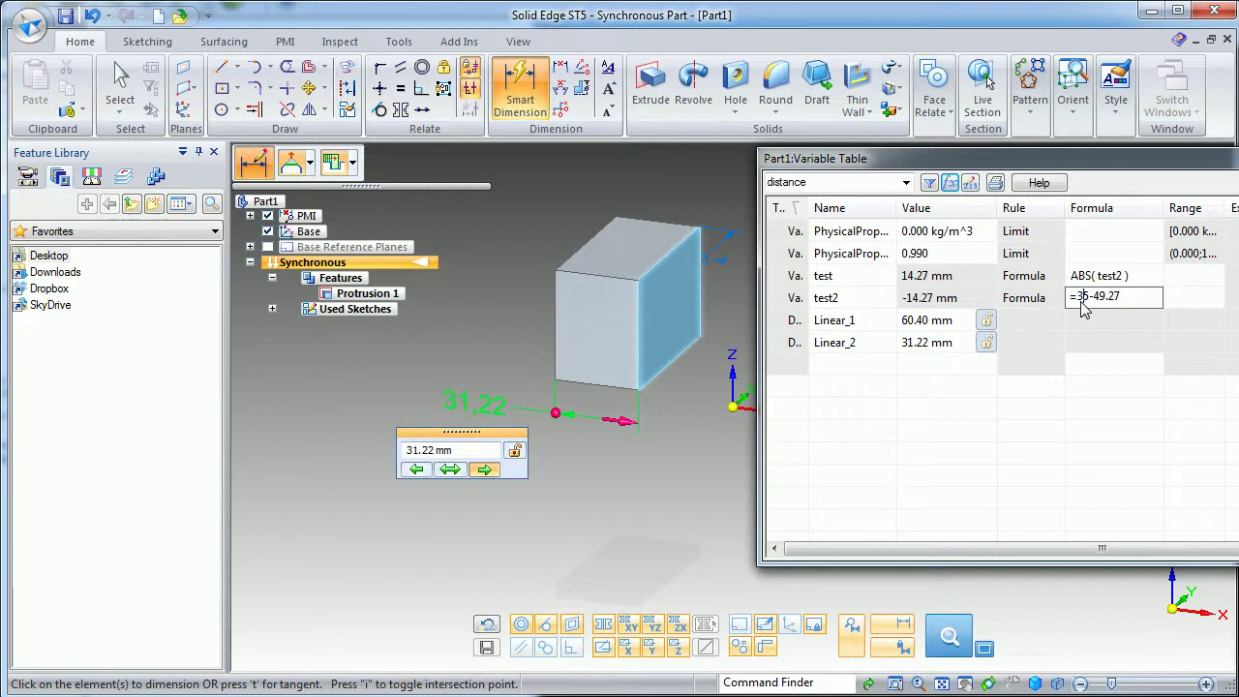
pyautogui.write('Linear_2')
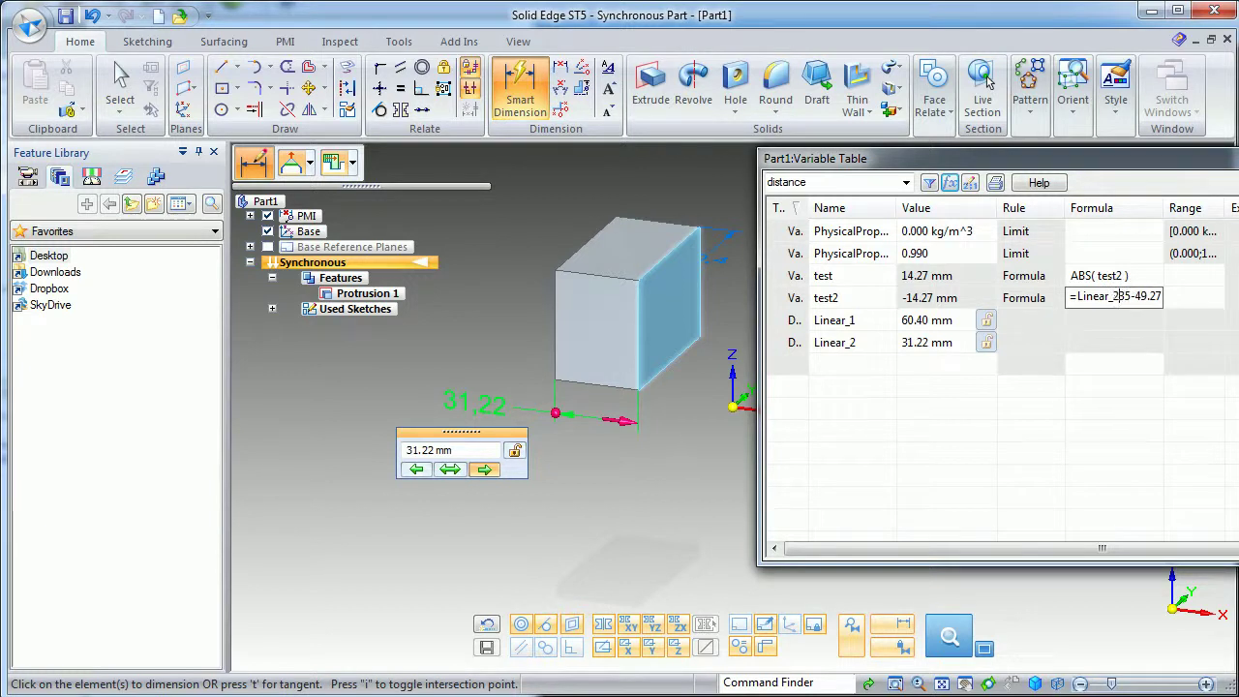
pyautogui.write('-')
pyautogui.press('Delete')
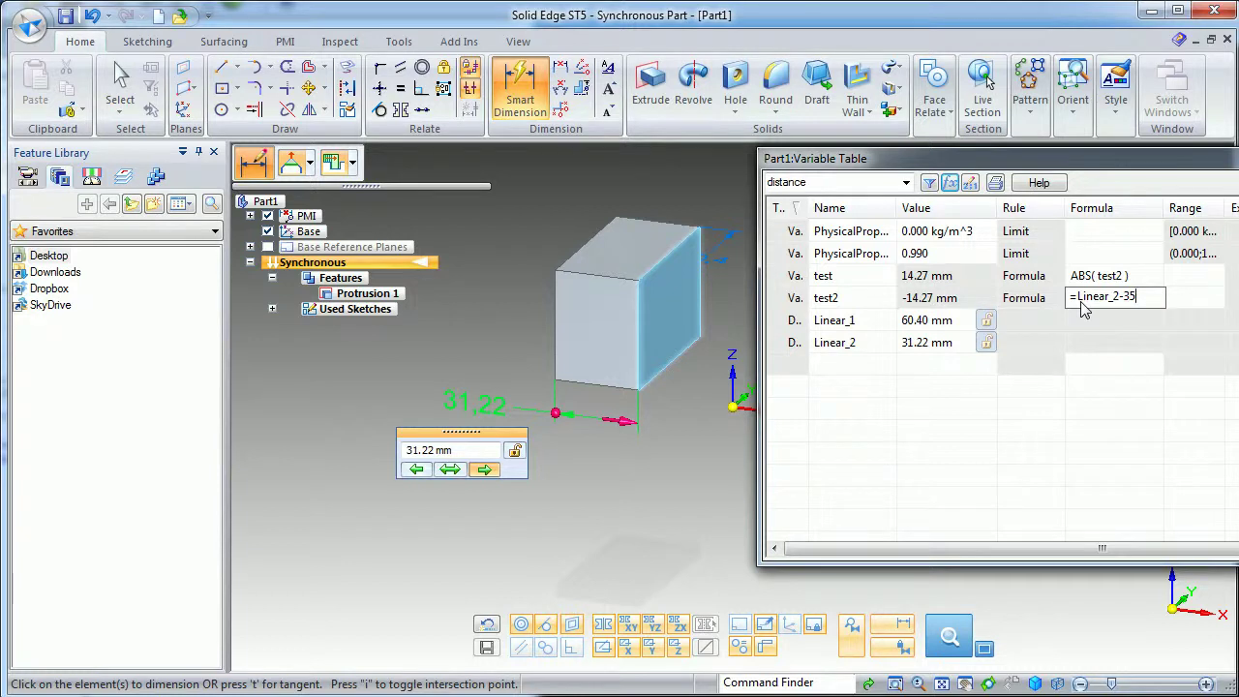
pyautogui.press('Return')
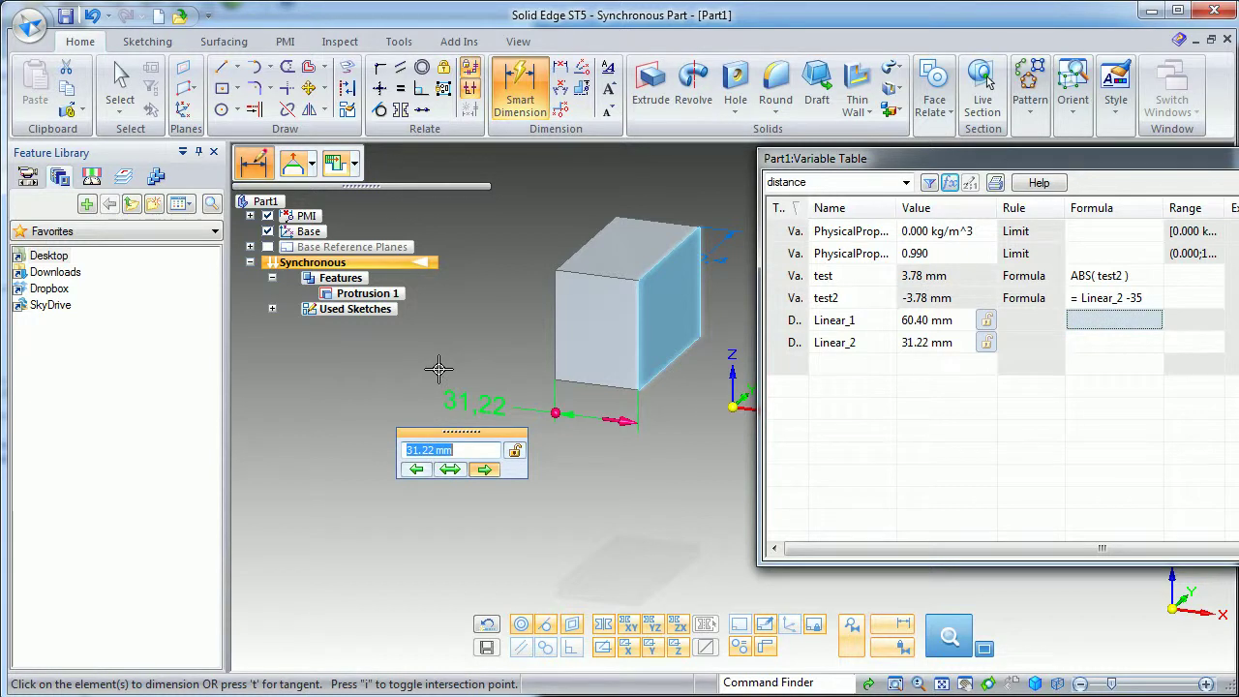
pyautogui.click(438, 368)
pyautogui.press('Escape')
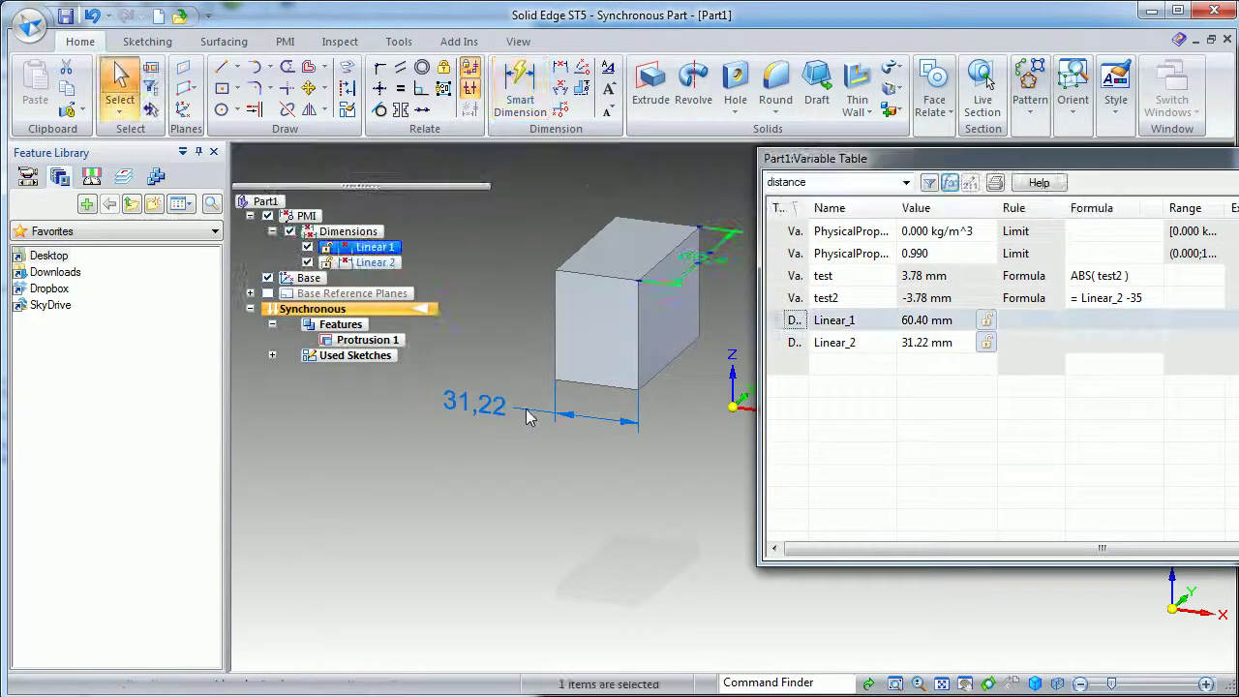
# Step: Review the units and round-off settings of the ISO dimension style, leaving them as they are
pyautogui.click(527, 416)
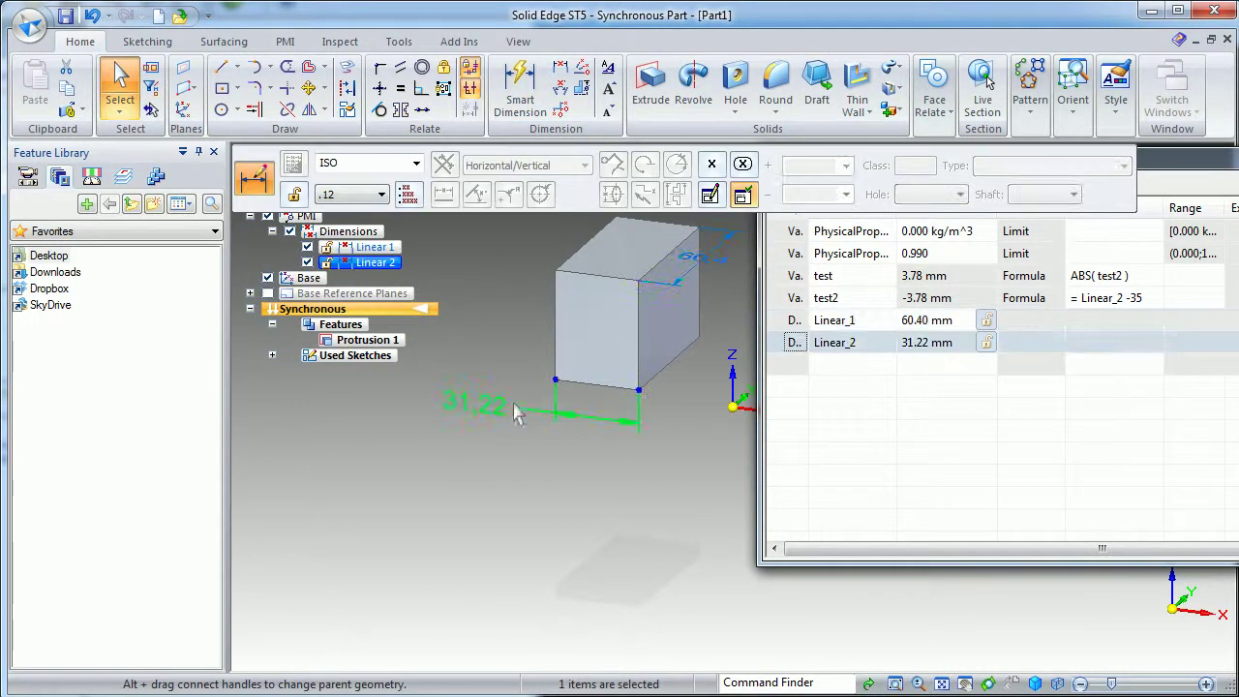
pyautogui.click(610, 74)
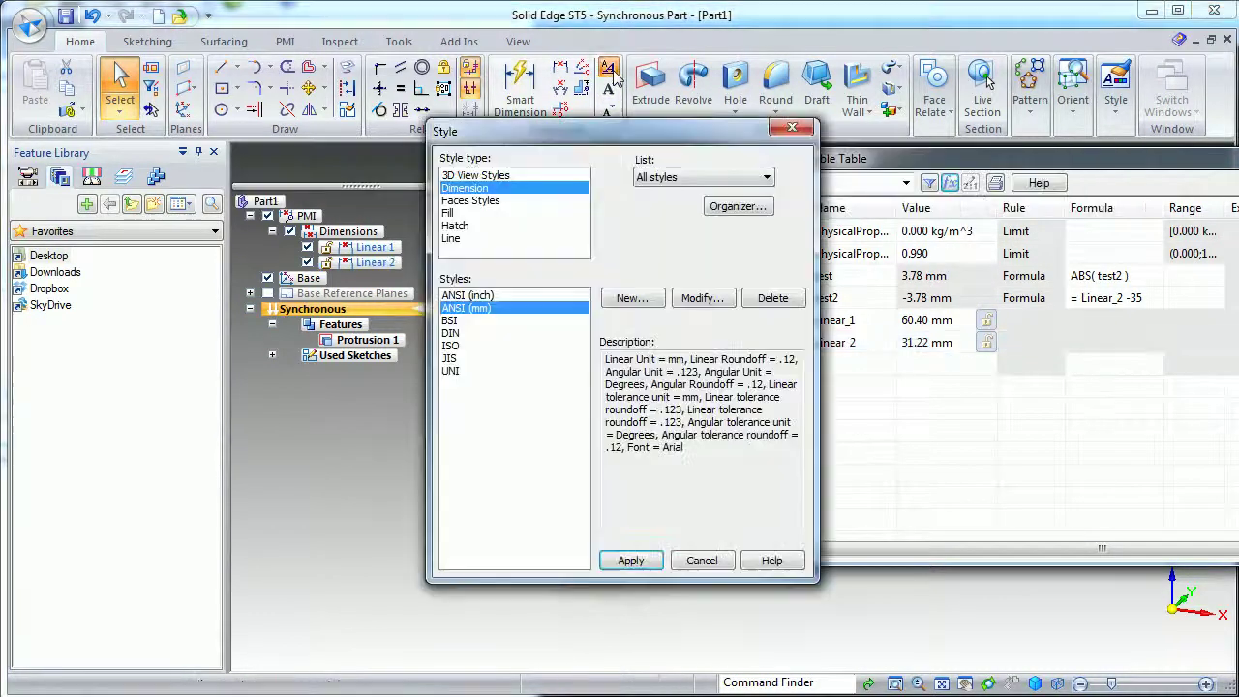
pyautogui.click(452, 345)
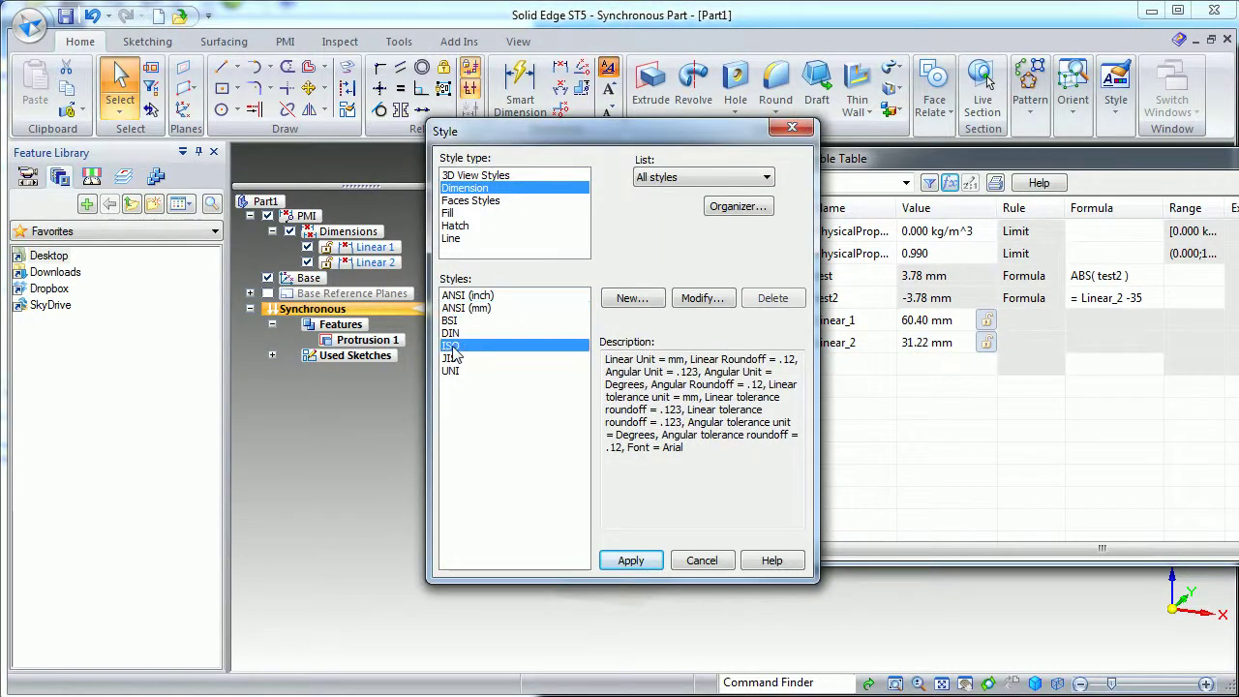
pyautogui.click(701, 298)
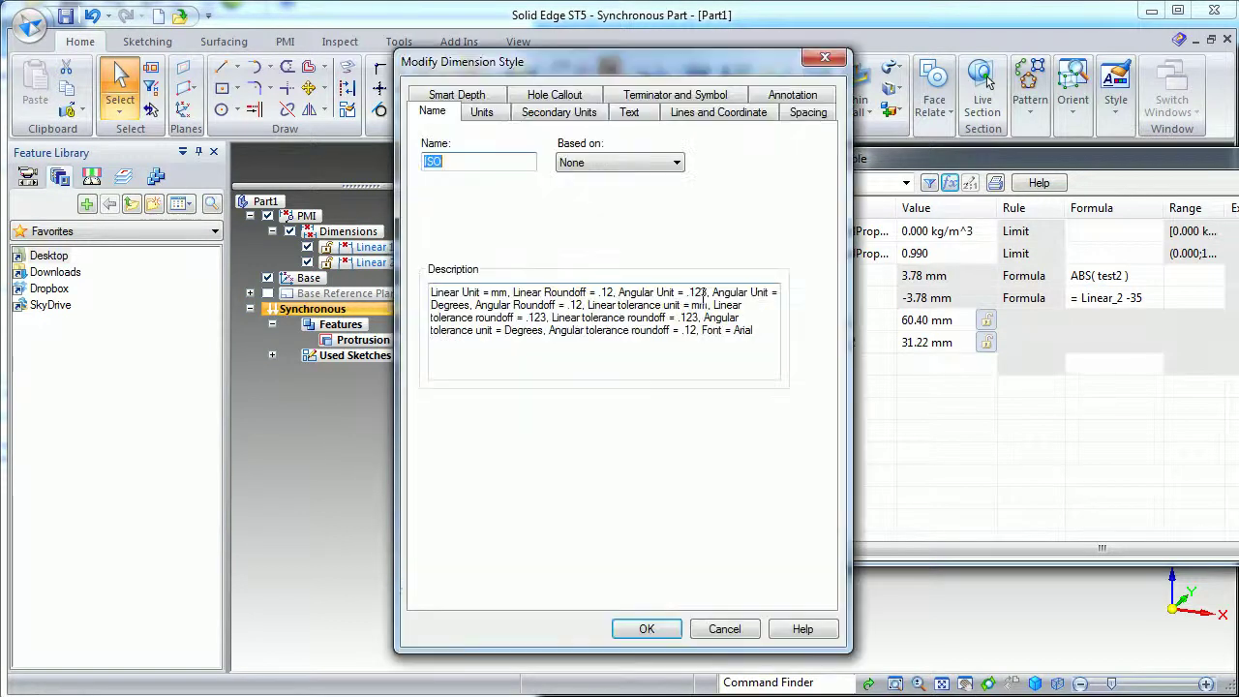
pyautogui.click(482, 112)
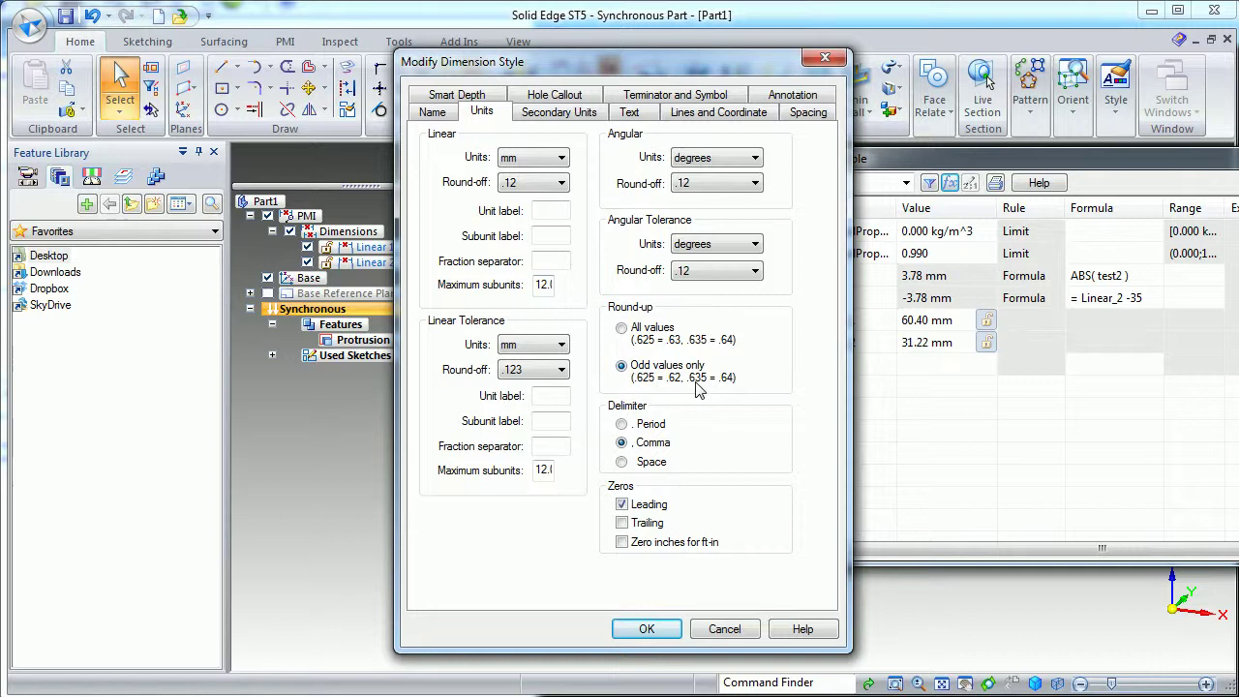
pyautogui.moveTo(724, 65); pyautogui.dragTo(613, 76)
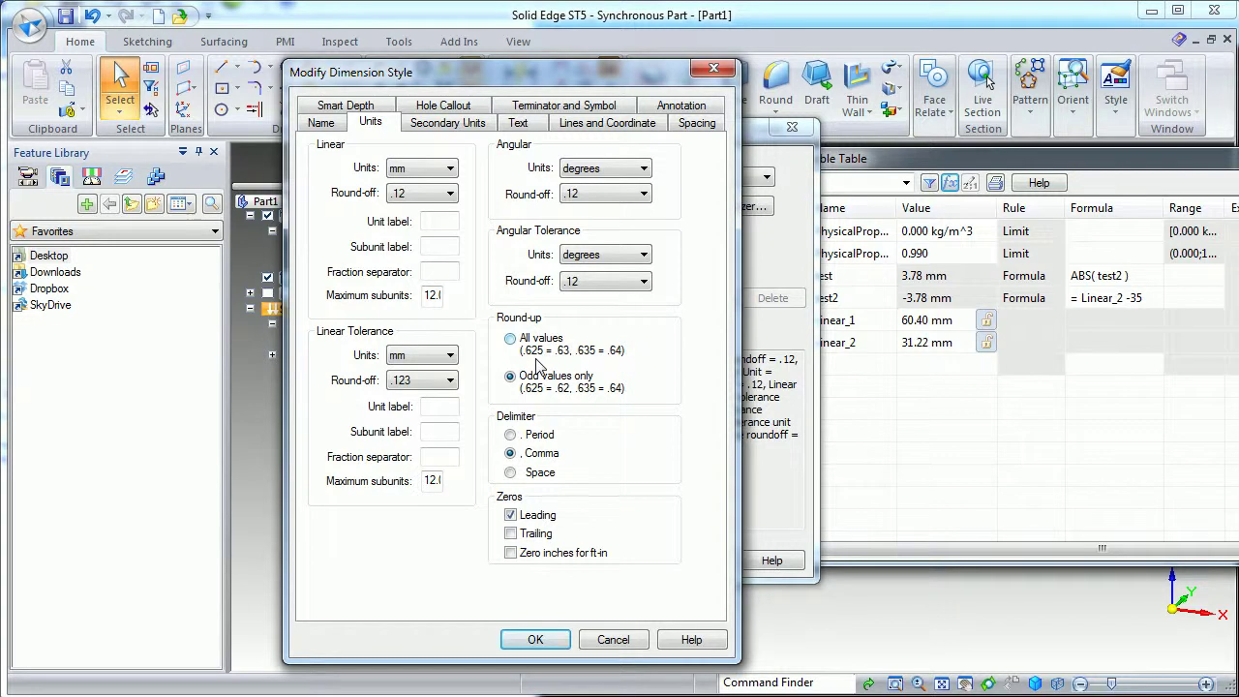
pyautogui.click(541, 638)
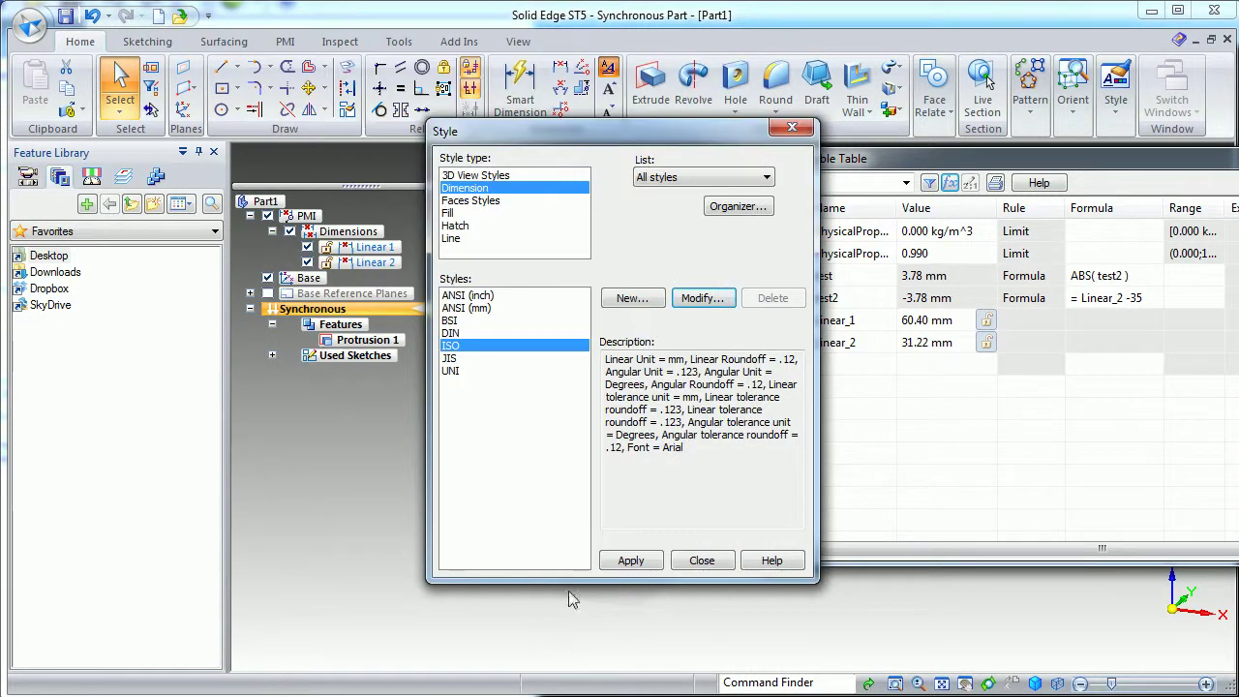
pyautogui.click(701, 560)
# Step: Set the round-off of the block's lower front edge dimension to .1
pyautogui.click(499, 416)
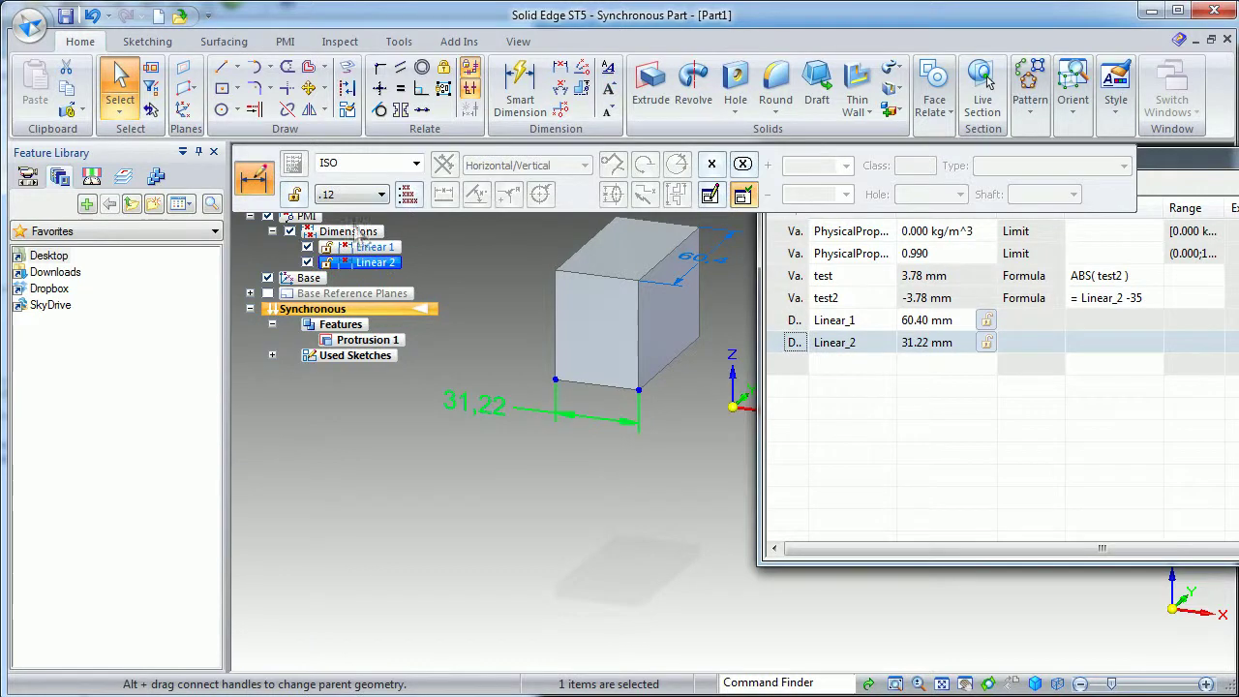
pyautogui.click(380, 196)
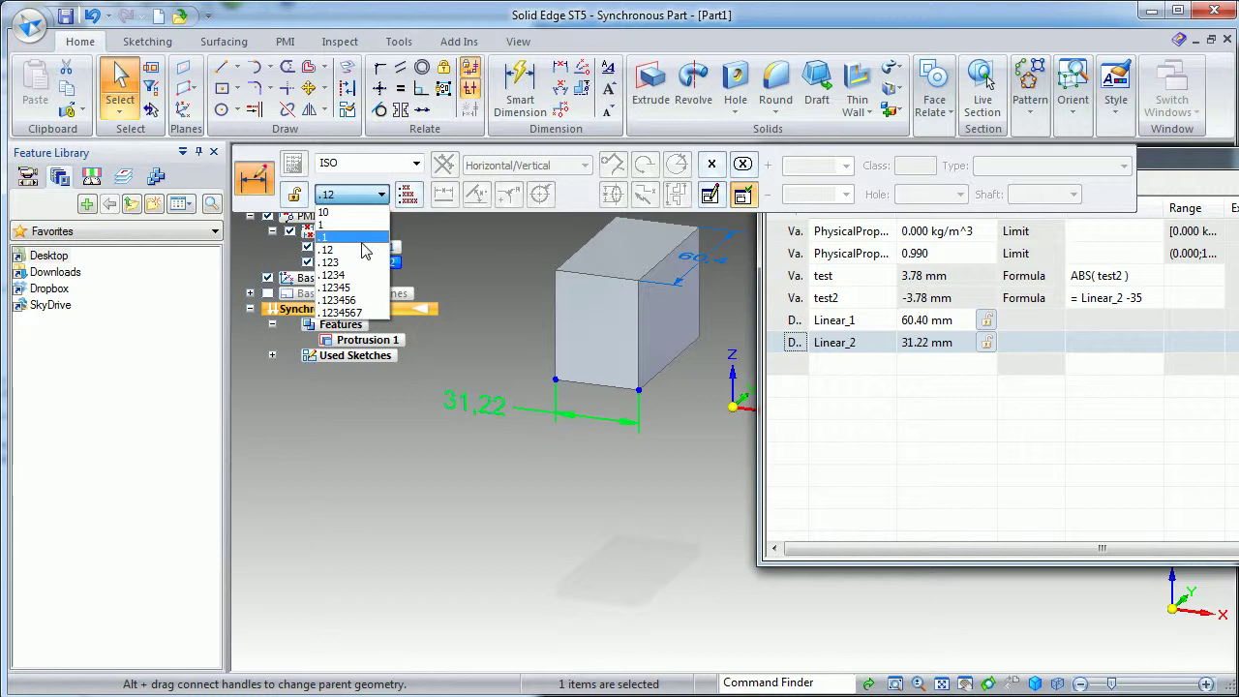
pyautogui.click(360, 238)
pyautogui.click(546, 482)
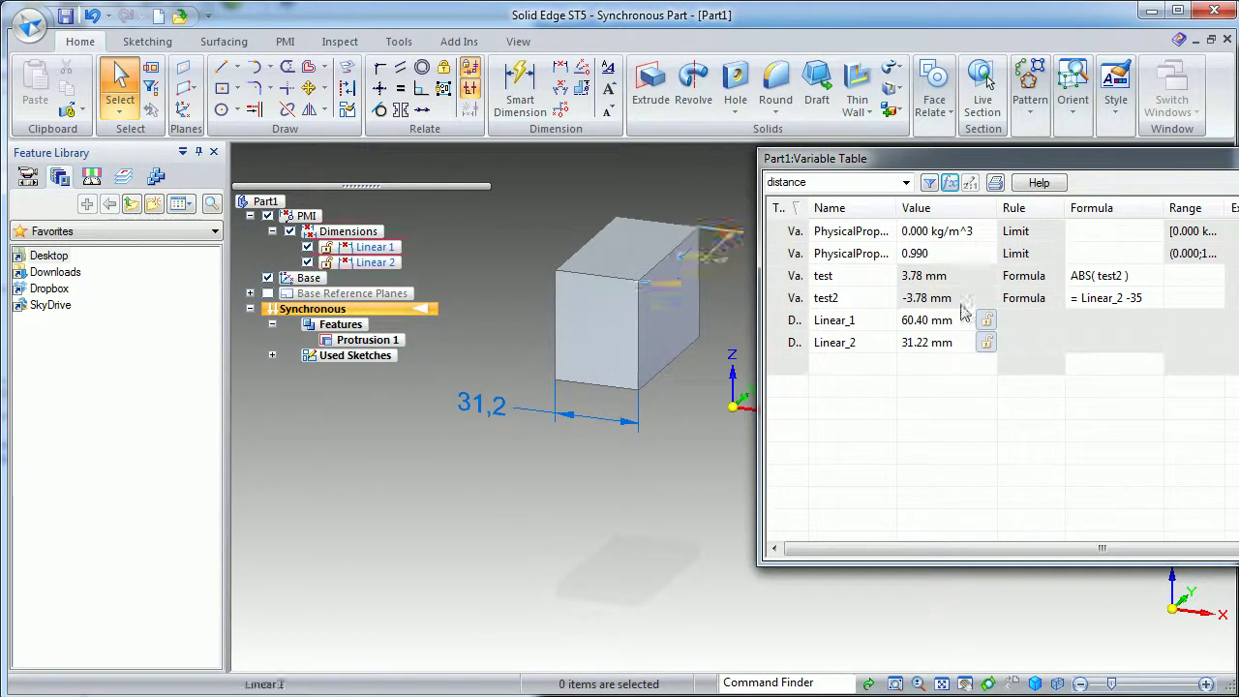
# Step: Set the length readout precision to 0.1 in the part's file properties and move the variable table to show all its columns
pyautogui.click(31, 29)
pyautogui.moveTo(91, 359)
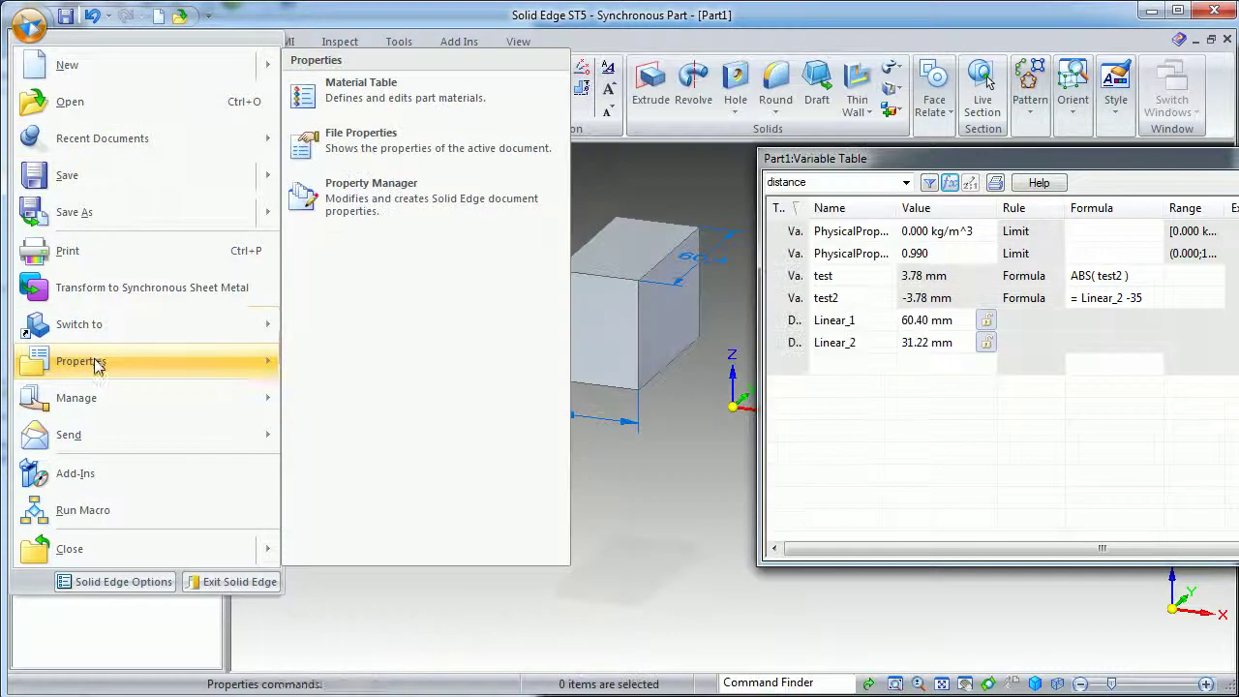
pyautogui.click(358, 150)
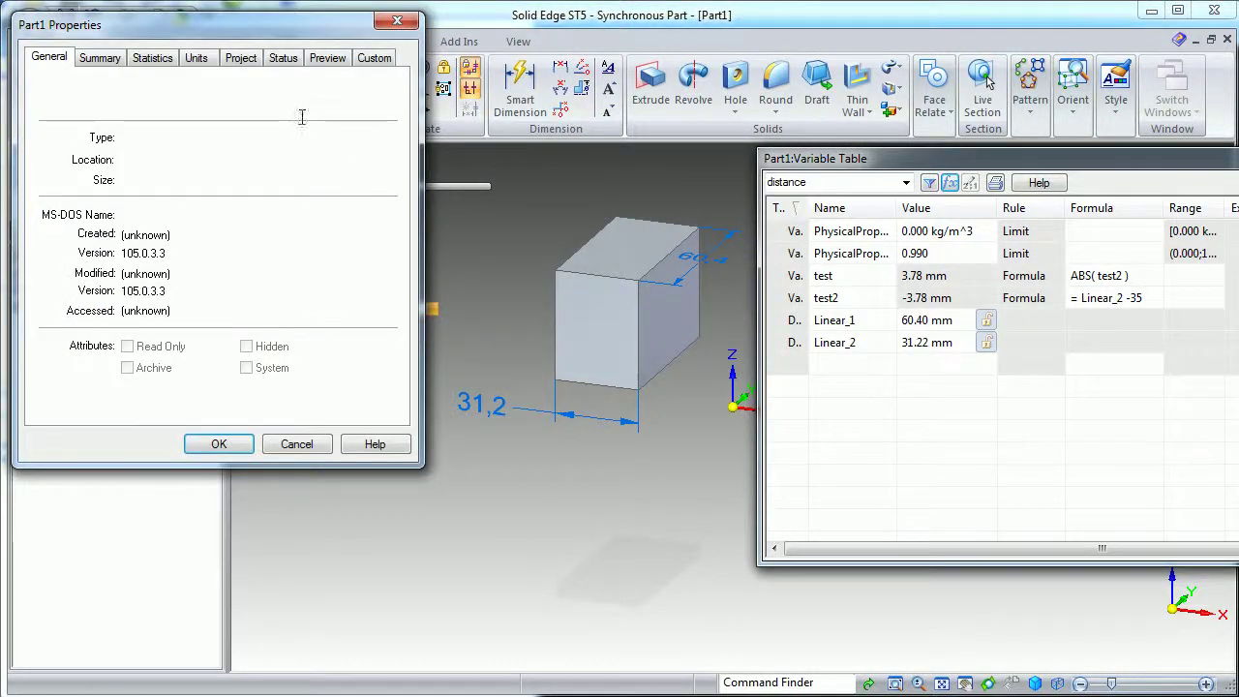
pyautogui.click(199, 60)
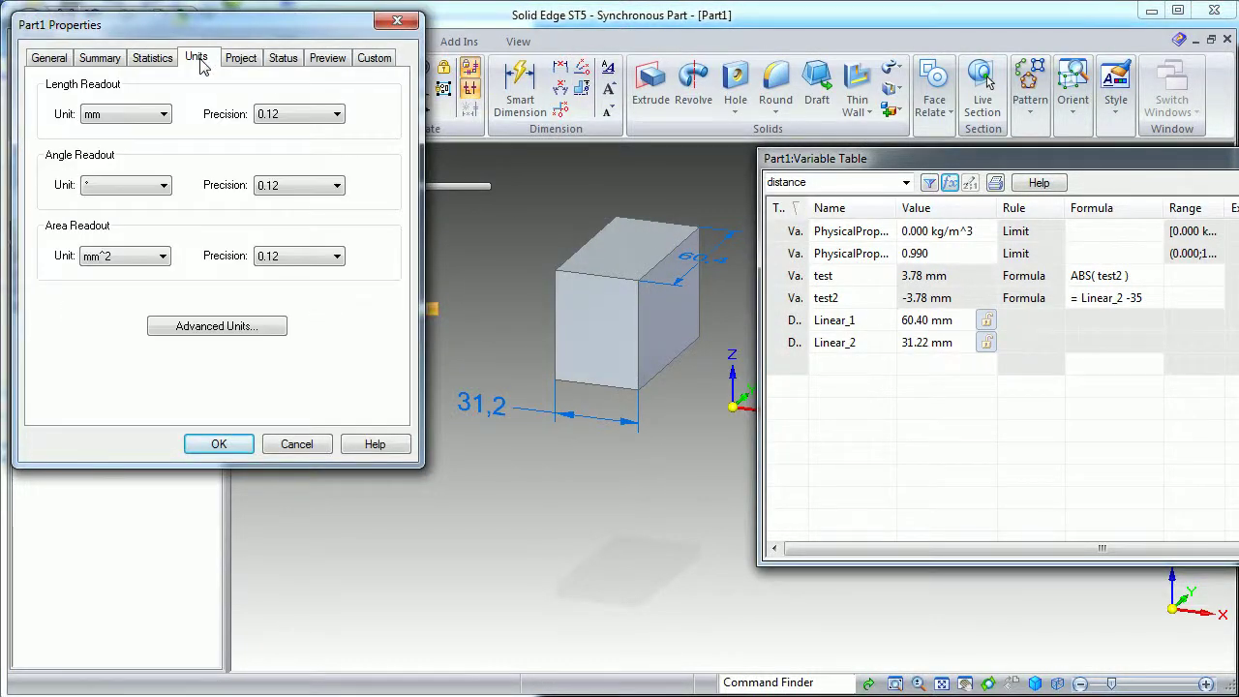
pyautogui.click(337, 115)
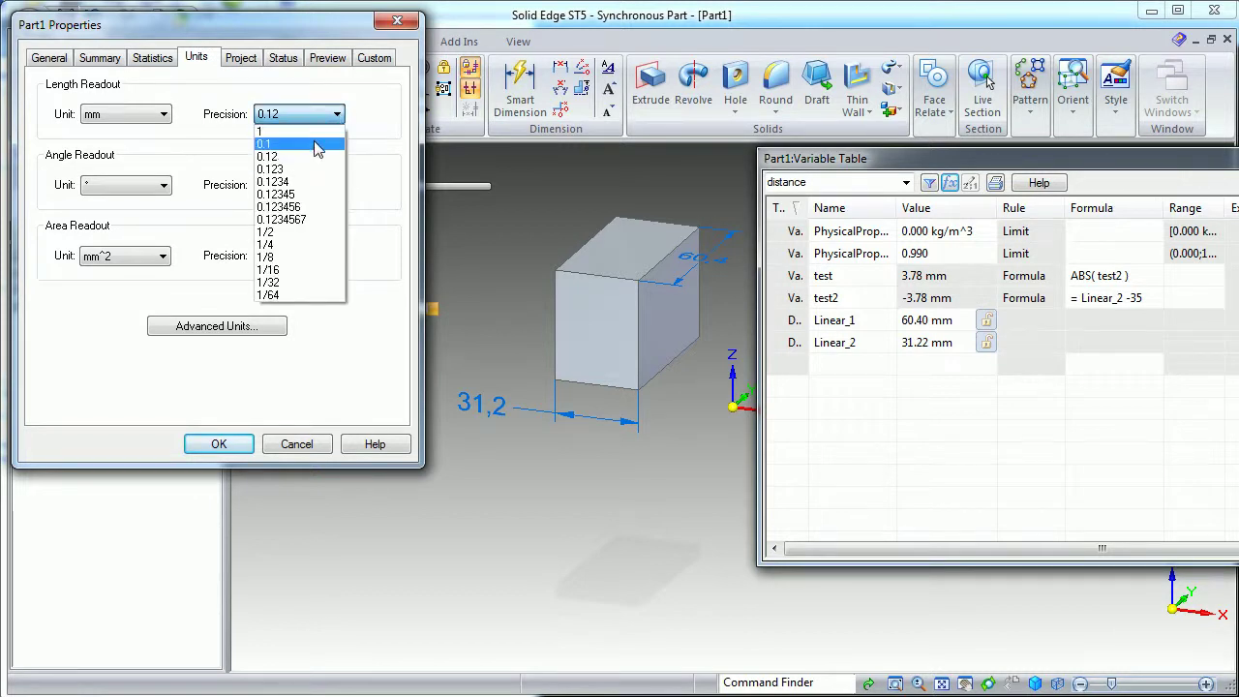
pyautogui.click(316, 145)
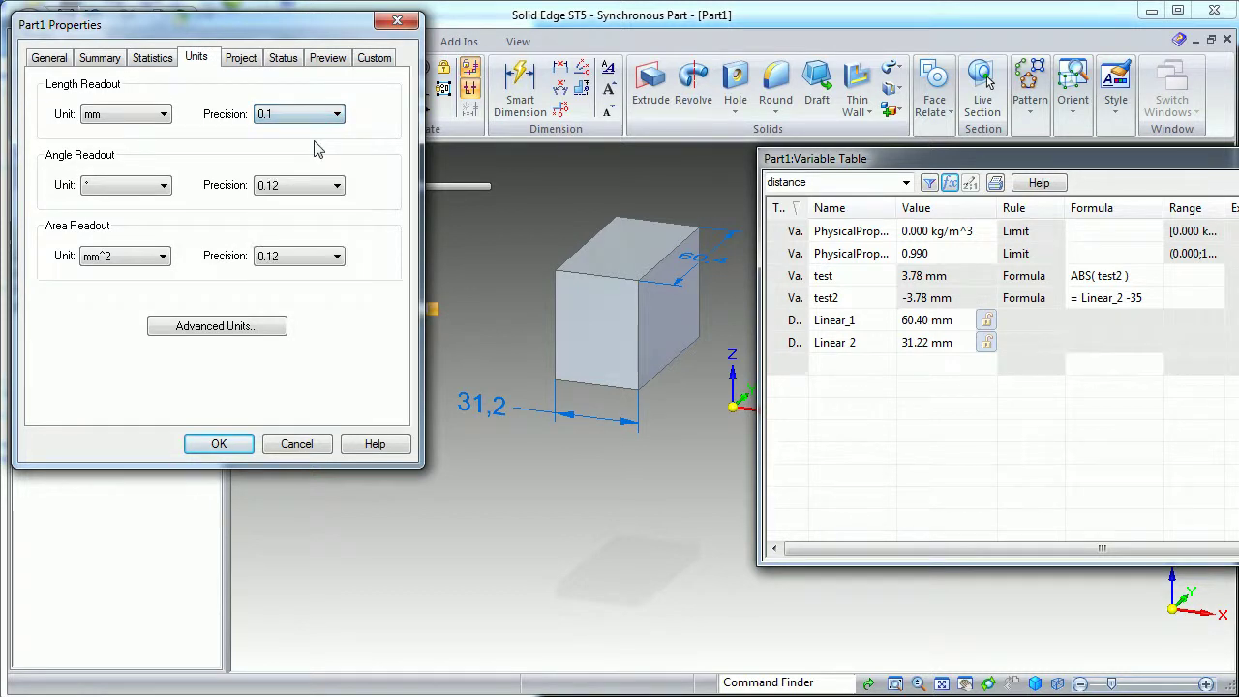
pyautogui.click(218, 443)
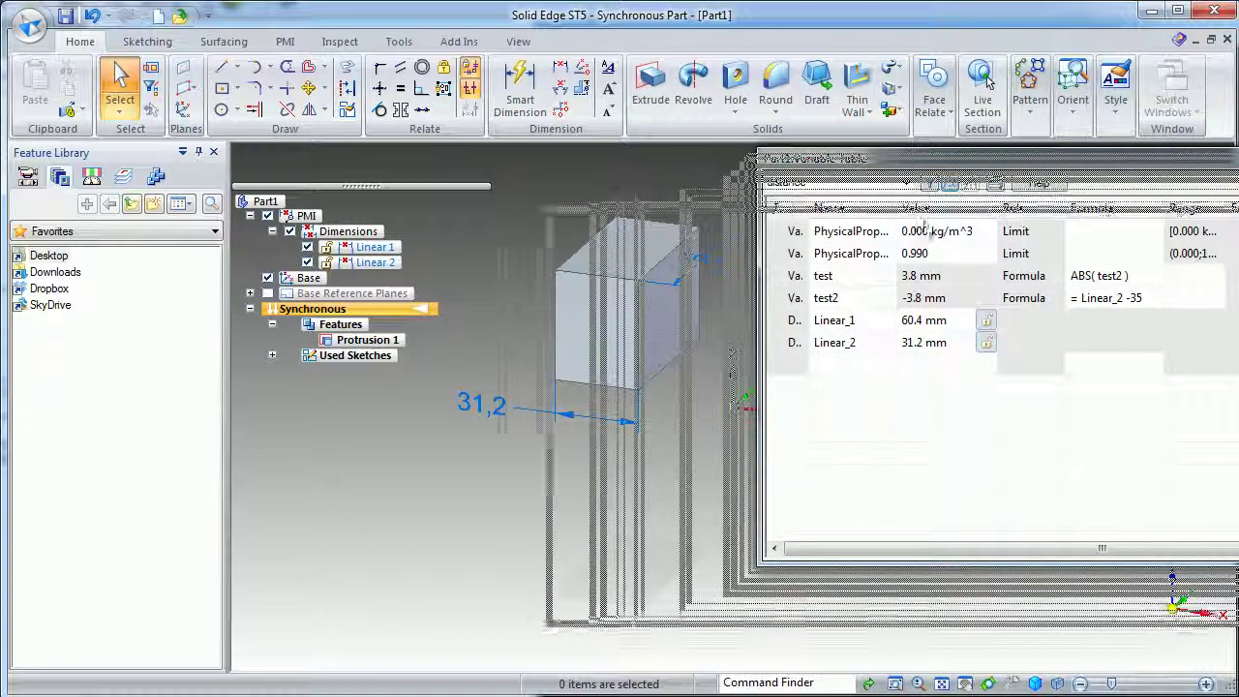
pyautogui.moveTo(1144, 159); pyautogui.dragTo(781, 215)
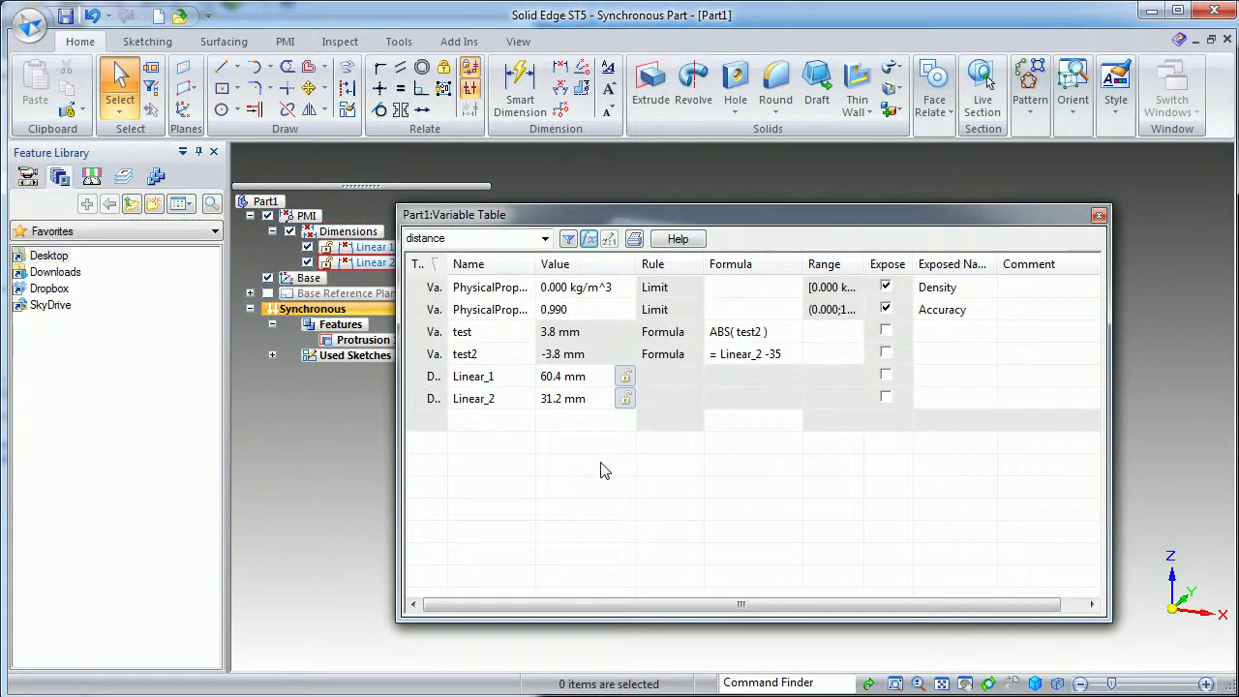